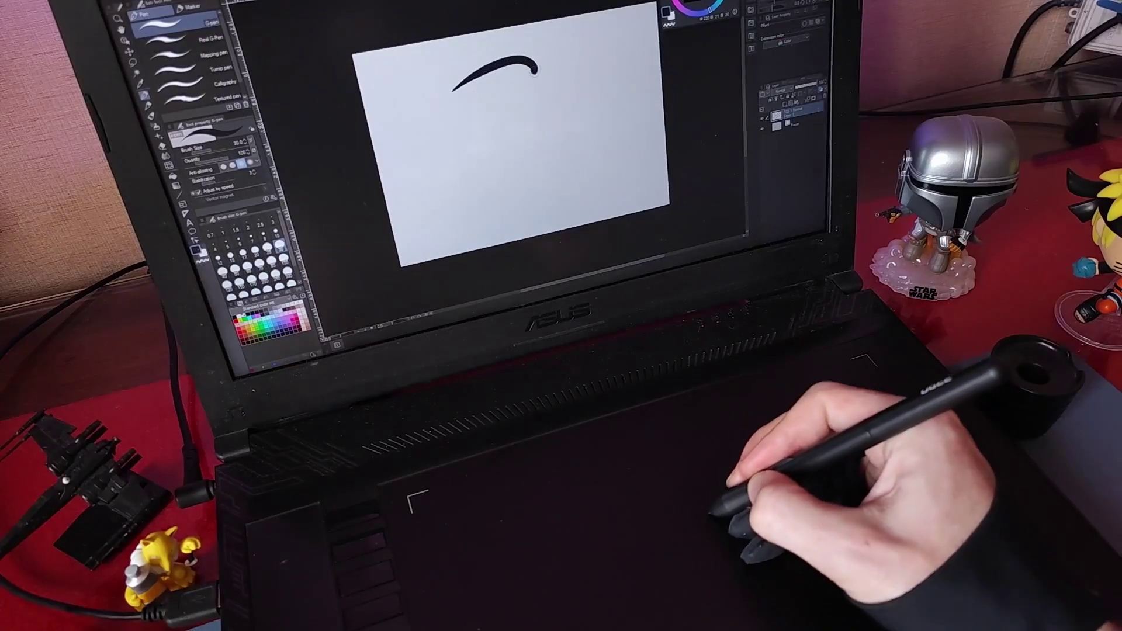
- Draw a short curved test stroke, then scroll down the M708 V3 Software & Drivers list
drag(549, 92, 545, 108)
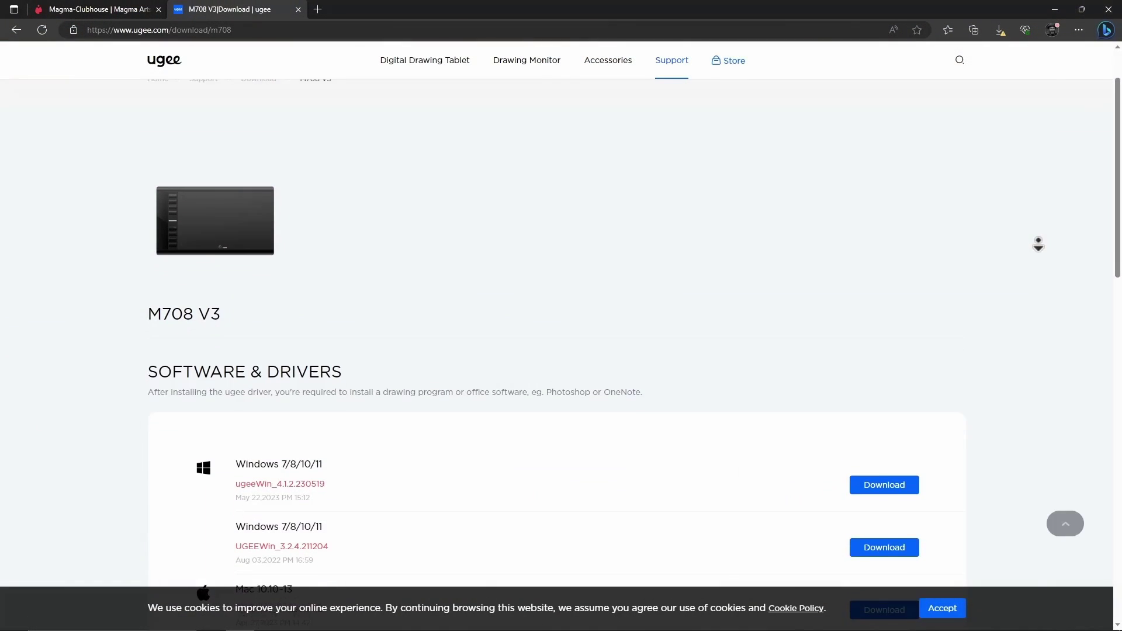
scroll(1038, 244, down, 3)
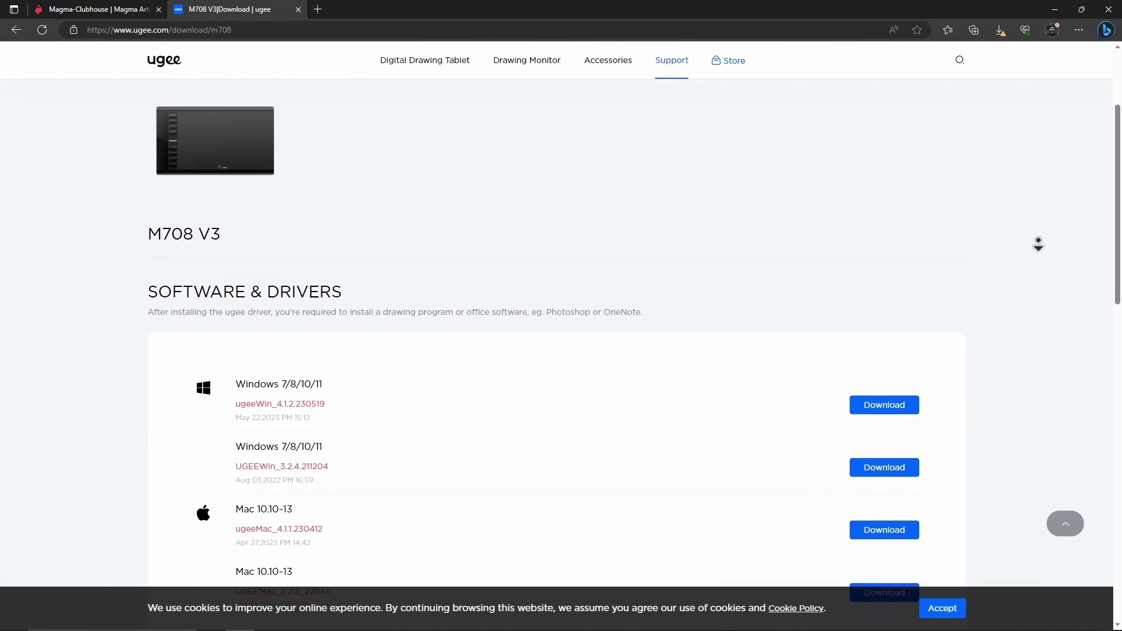
scroll(1038, 245, down, 2)
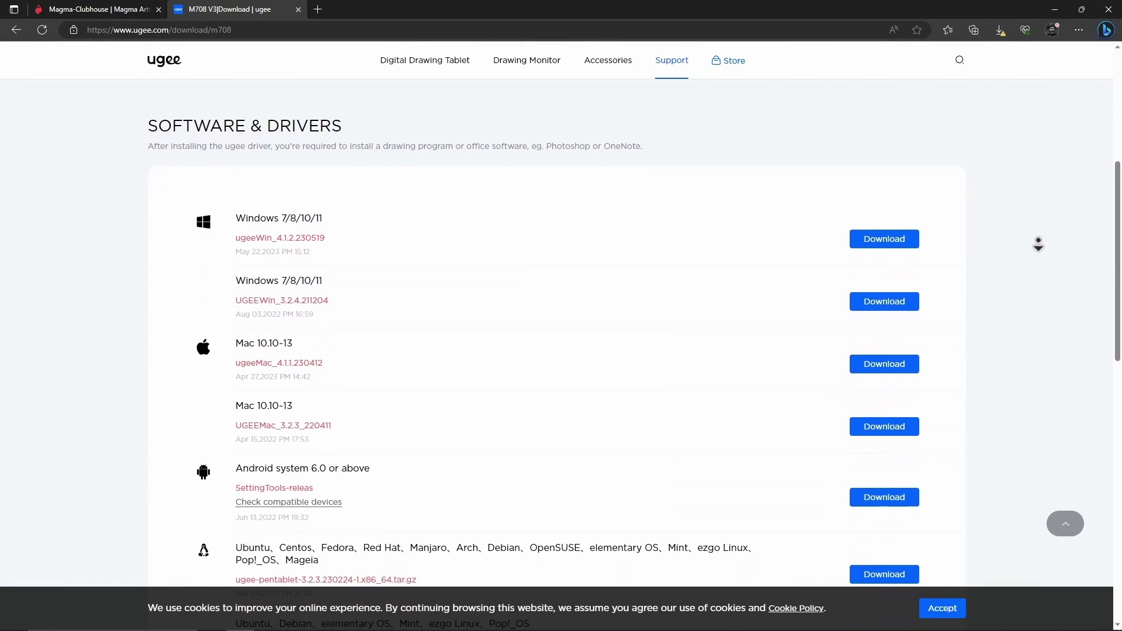
scroll(1044, 252, down, 5)
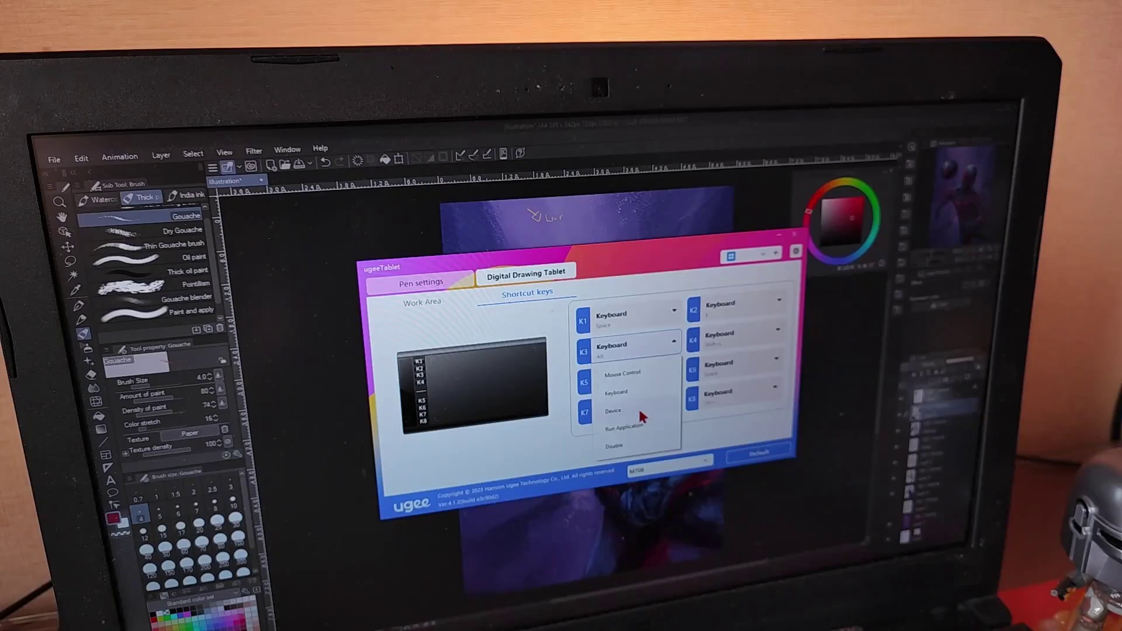
- Assign a Device action to express key K3 and a Keyboard action to K1
click(641, 412)
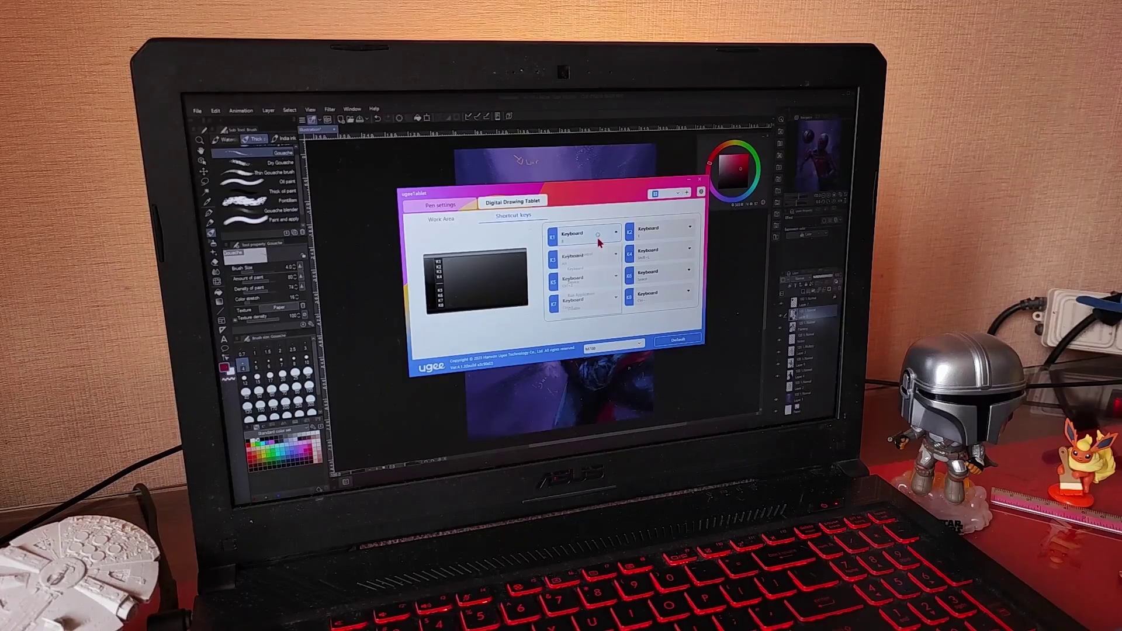
click(588, 233)
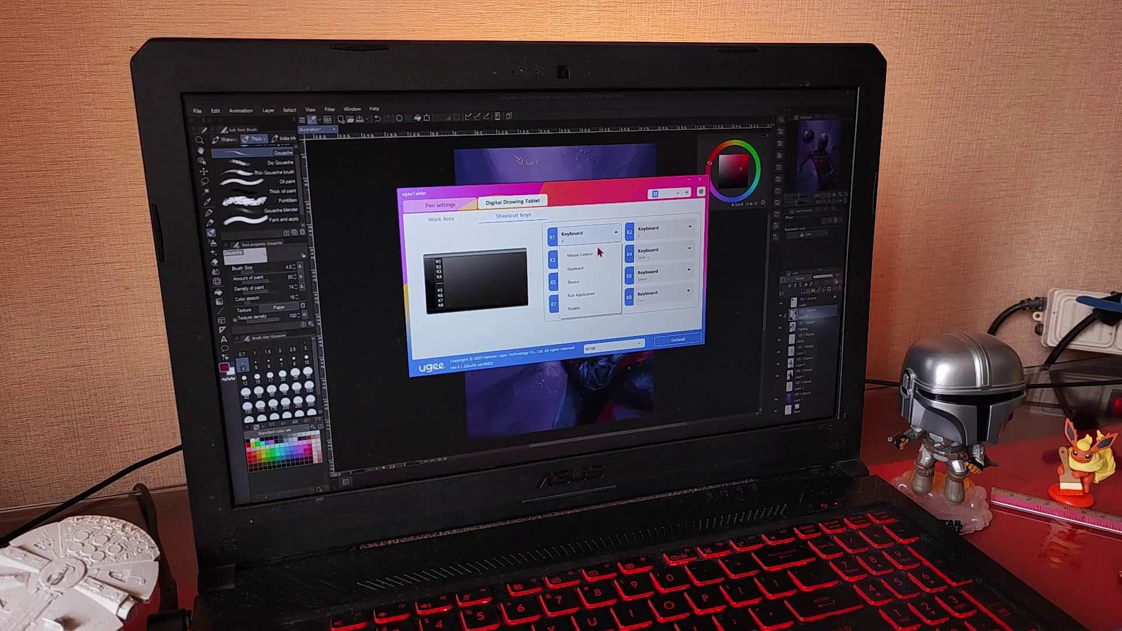
click(577, 269)
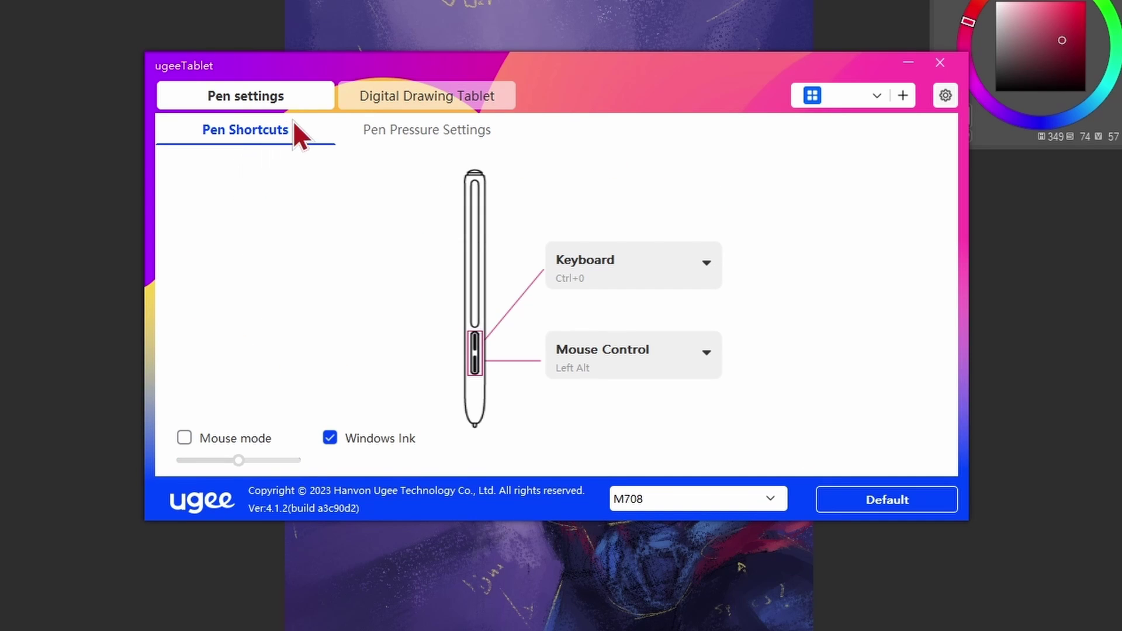
- Bend the pen pressure curve and try a softer Hardness before restoring it
click(457, 130)
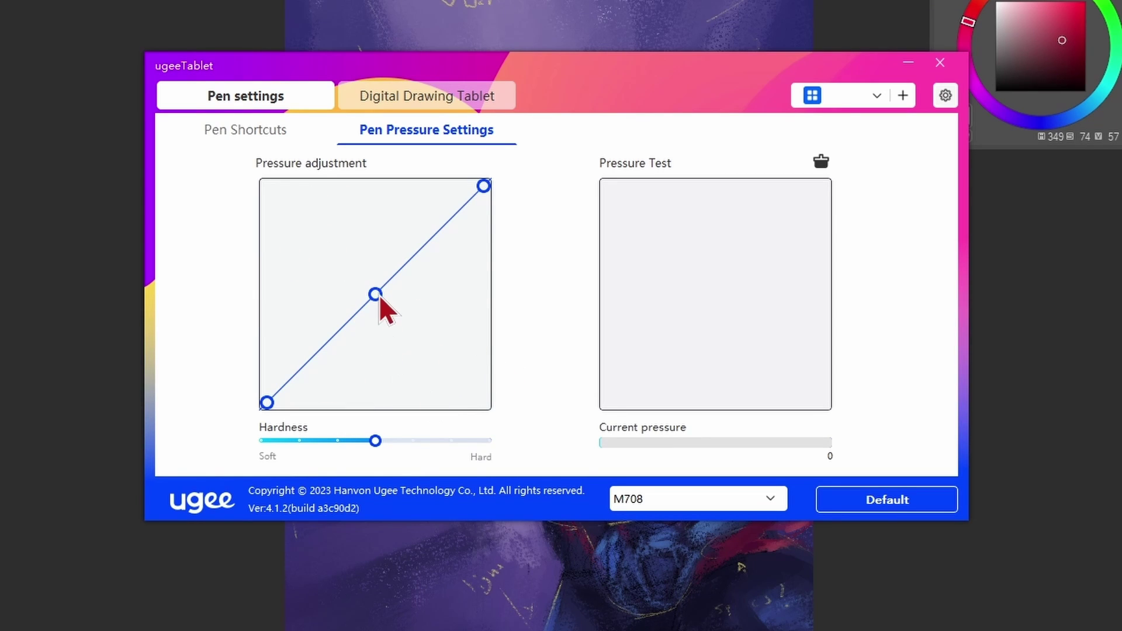
mouse_move(373, 294)
mouse_down()
mouse_move(332, 263)
mouse_move(379, 303)
mouse_up()
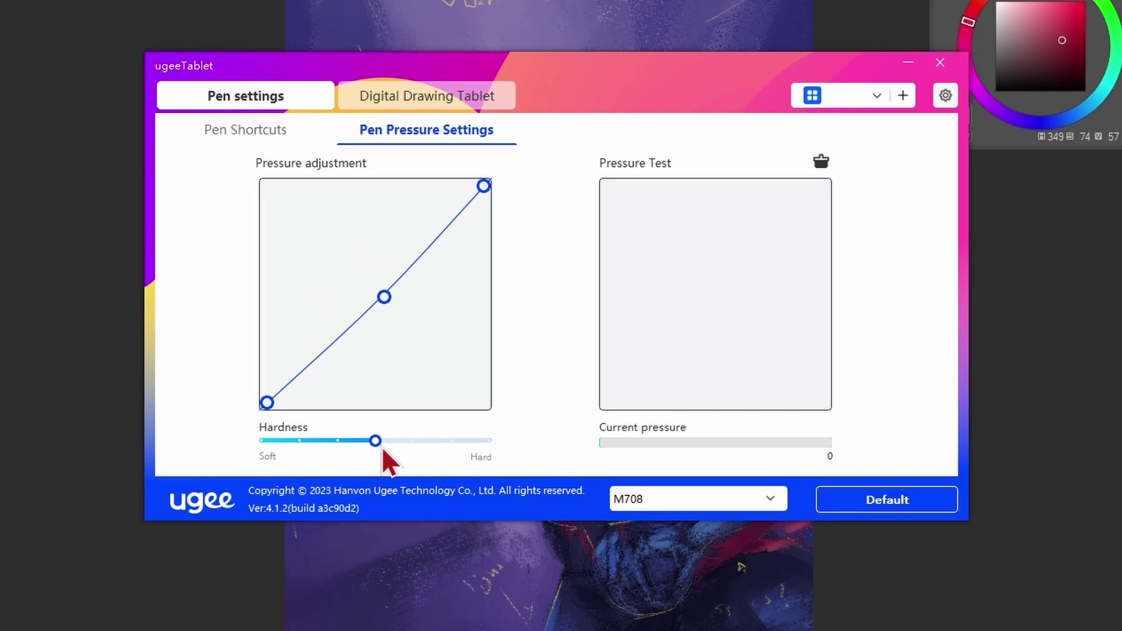
mouse_move(383, 447)
mouse_down()
mouse_move(306, 440)
mouse_move(365, 443)
mouse_up()
- Check the tablet Work Area monitor mapping, leaving it unchanged, then view the K1–K8 assignments
click(397, 97)
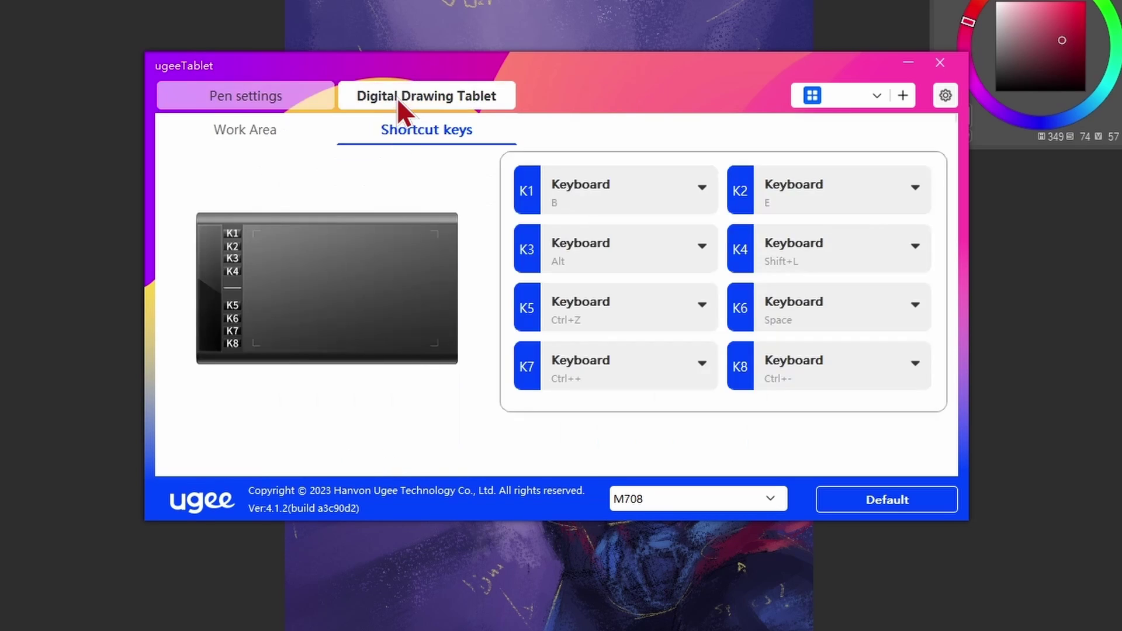
click(272, 135)
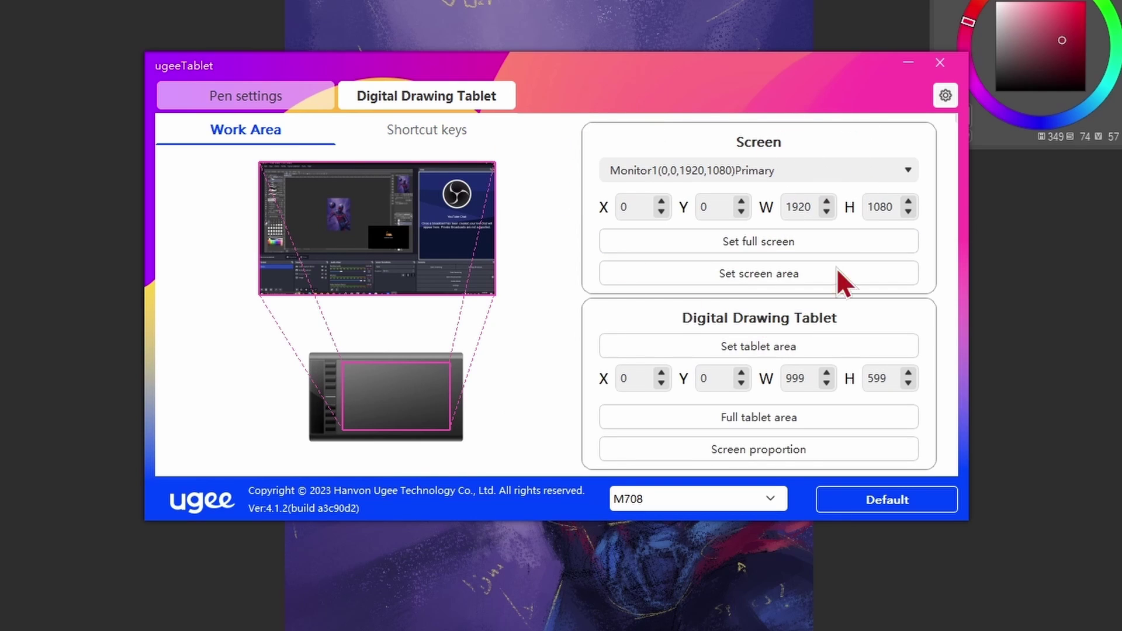
click(795, 168)
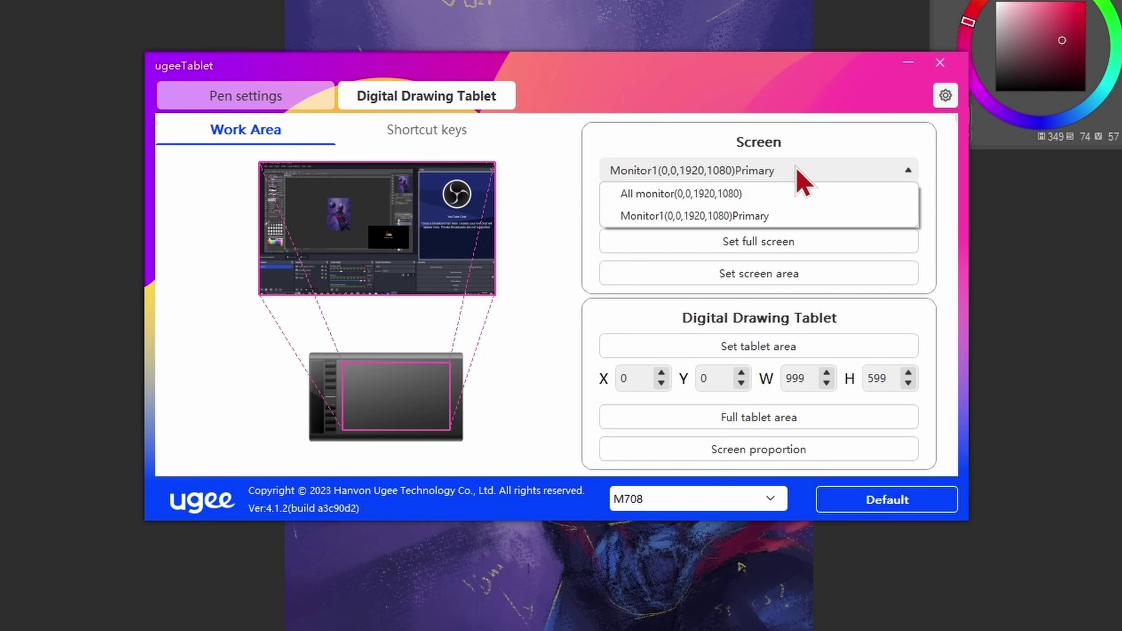
click(796, 168)
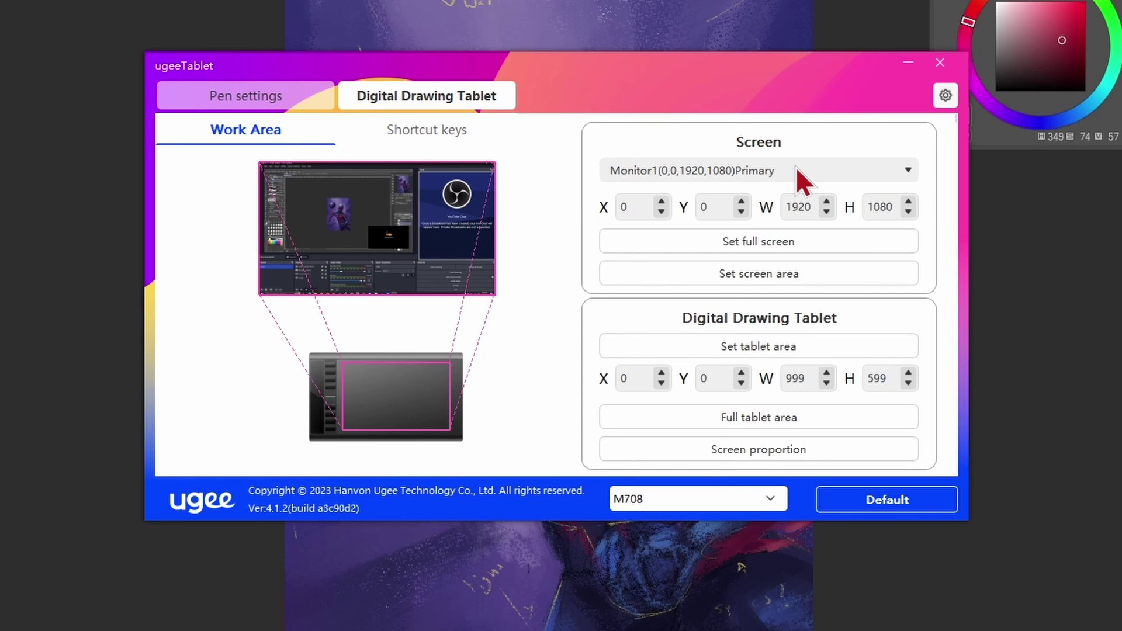
click(438, 130)
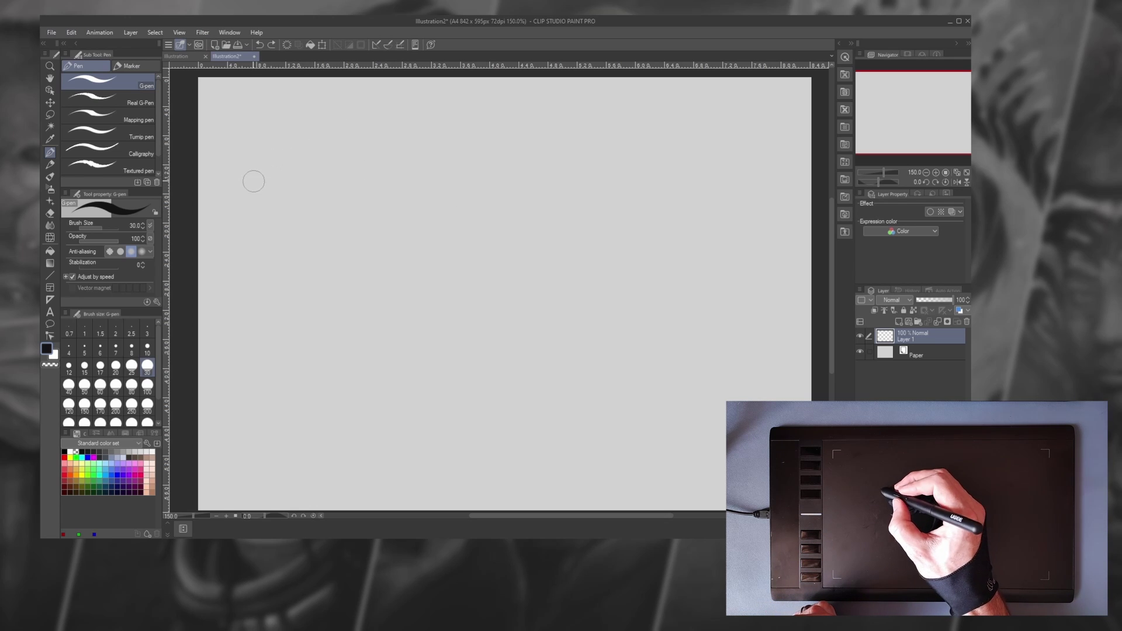
mouse_move(285, 150)
mouse_down()
mouse_move(333, 124)
mouse_move(355, 136)
mouse_move(255, 240)
mouse_move(297, 275)
mouse_move(440, 136)
mouse_move(495, 153)
mouse_move(367, 288)
mouse_move(434, 306)
mouse_move(525, 214)
mouse_move(601, 166)
mouse_move(614, 224)
mouse_move(523, 292)
mouse_move(480, 392)
mouse_move(589, 334)
mouse_move(691, 247)
mouse_move(713, 295)
mouse_move(532, 442)
mouse_move(616, 438)
mouse_move(720, 377)
mouse_move(716, 473)
mouse_up()
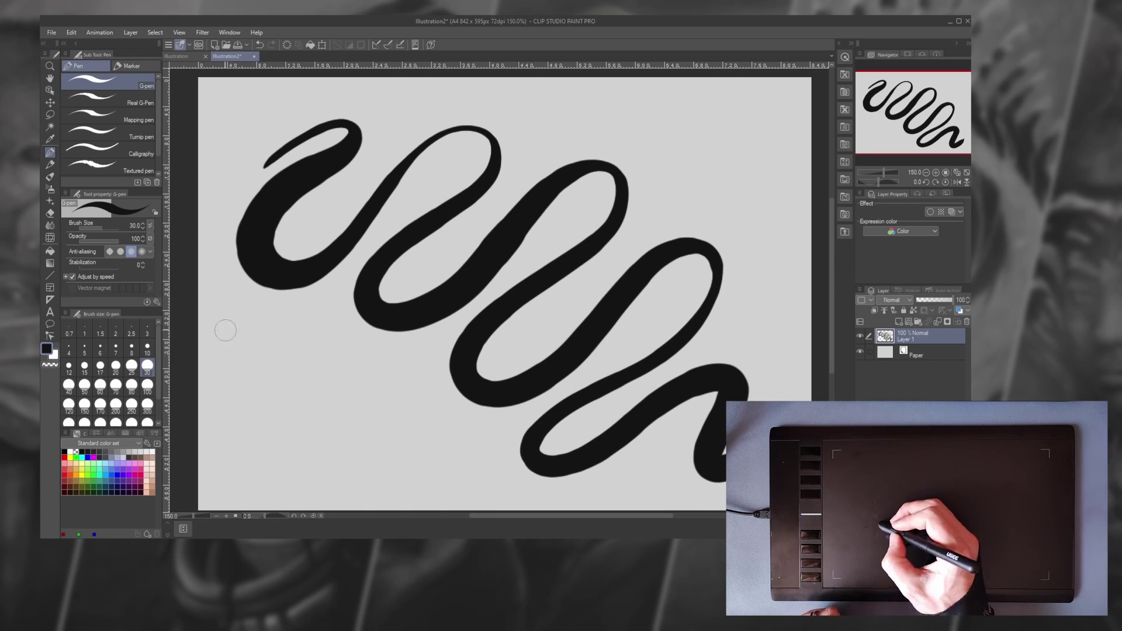
mouse_move(255, 314)
mouse_down()
mouse_move(261, 357)
mouse_move(285, 383)
mouse_move(343, 380)
mouse_move(323, 446)
mouse_move(399, 429)
mouse_move(423, 465)
mouse_up()
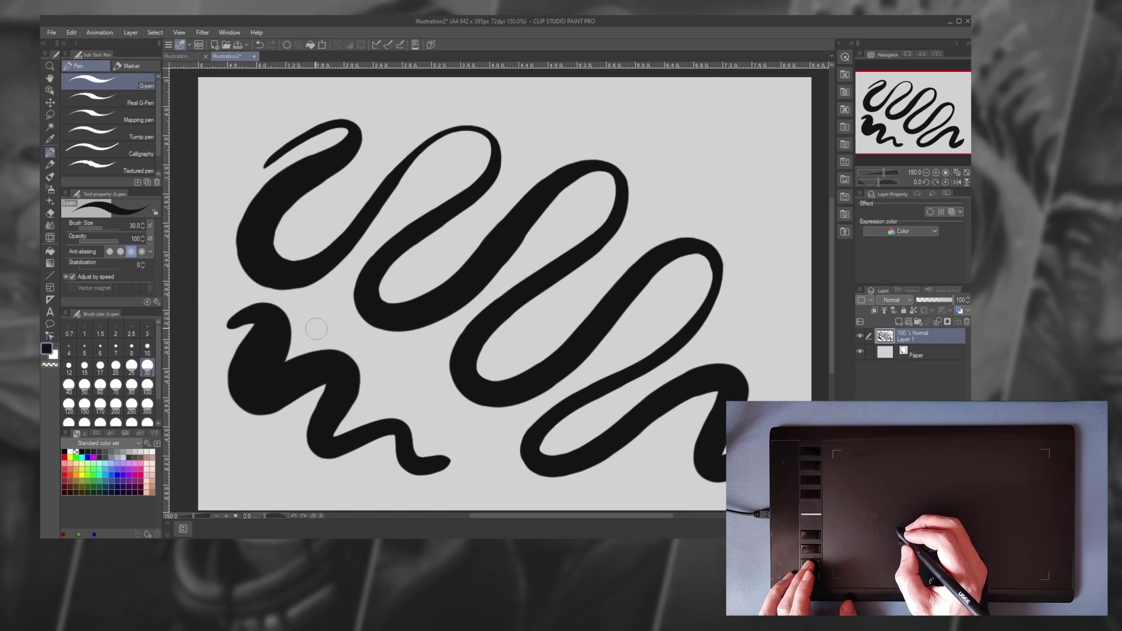
key(ctrl+minus)
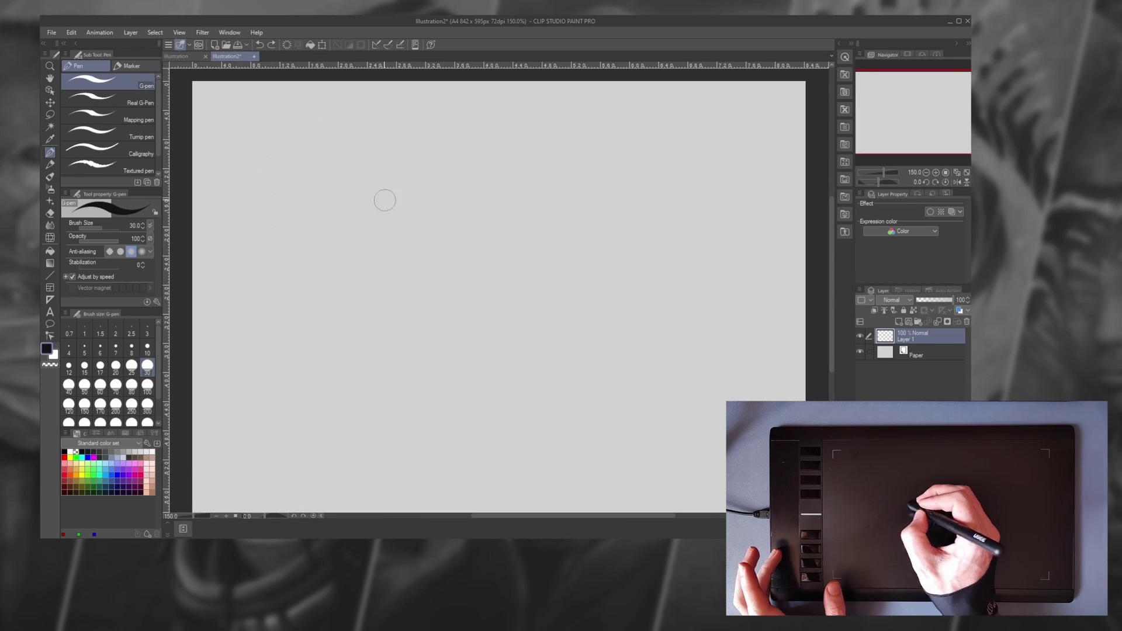
mouse_move(332, 254)
mouse_down()
mouse_move(405, 220)
mouse_move(390, 154)
mouse_move(344, 149)
mouse_move(336, 194)
mouse_move(368, 198)
mouse_up()
mouse_move(510, 164)
mouse_down()
mouse_move(484, 279)
mouse_move(573, 185)
mouse_move(547, 241)
mouse_up()
mouse_move(268, 314)
mouse_down()
mouse_move(250, 323)
mouse_move(389, 329)
mouse_move(344, 346)
mouse_up()
mouse_move(523, 345)
mouse_down()
mouse_move(449, 383)
mouse_move(473, 449)
mouse_move(559, 439)
mouse_move(550, 391)
mouse_move(509, 408)
mouse_up()
mouse_move(745, 308)
mouse_down()
mouse_move(637, 328)
mouse_move(643, 401)
mouse_move(738, 391)
mouse_move(723, 345)
mouse_move(684, 360)
mouse_up()
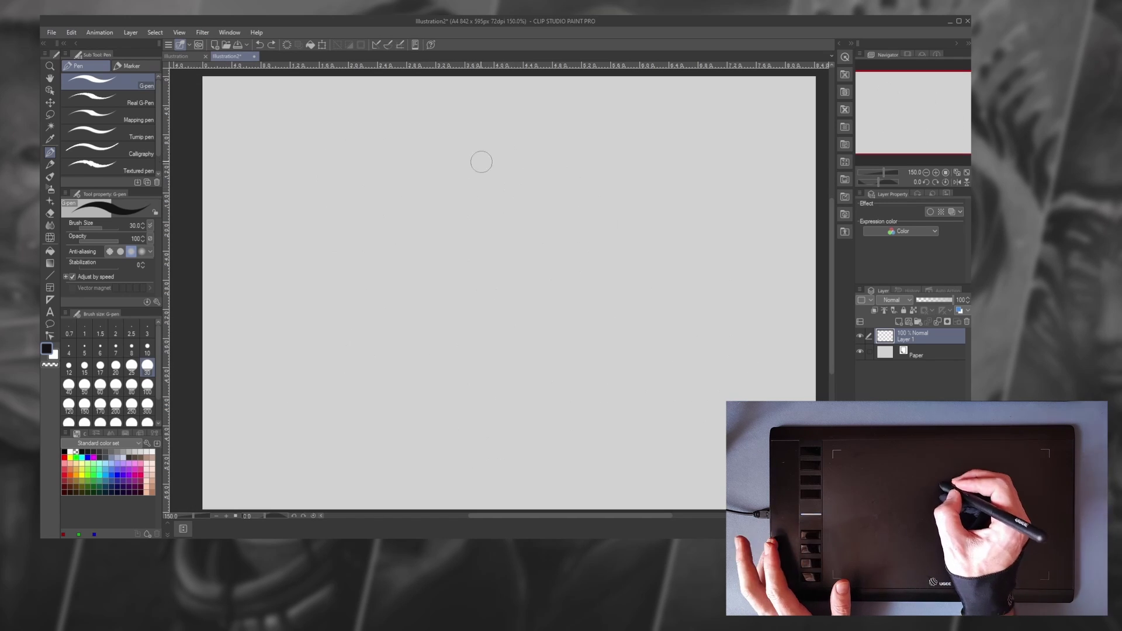
mouse_move(371, 237)
mouse_down()
mouse_move(442, 235)
mouse_move(449, 173)
mouse_up()
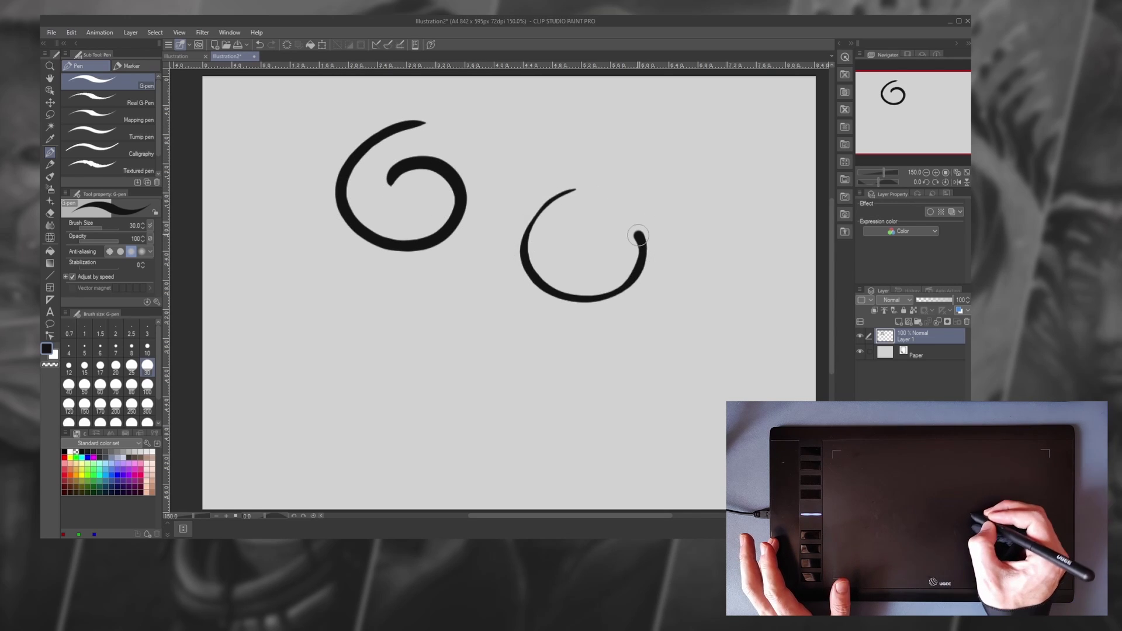
drag(634, 229, 568, 248)
drag(431, 337, 372, 353)
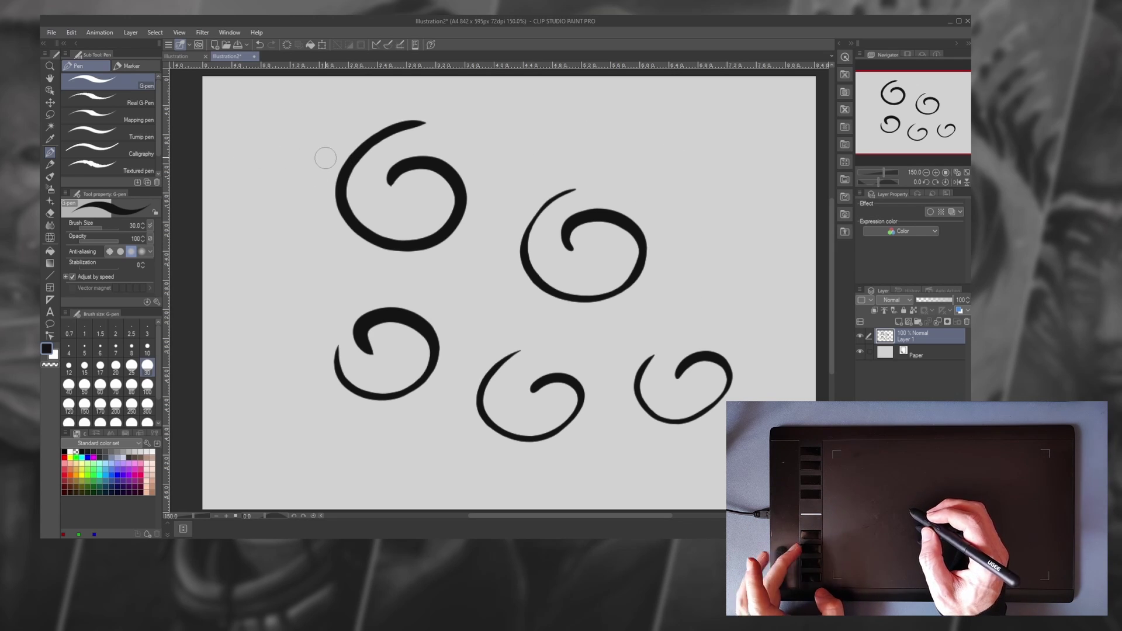
key(ctrl+z)
key(ctrl+z)
key(ctrl+z)
key(ctrl+z)
key(ctrl+z)
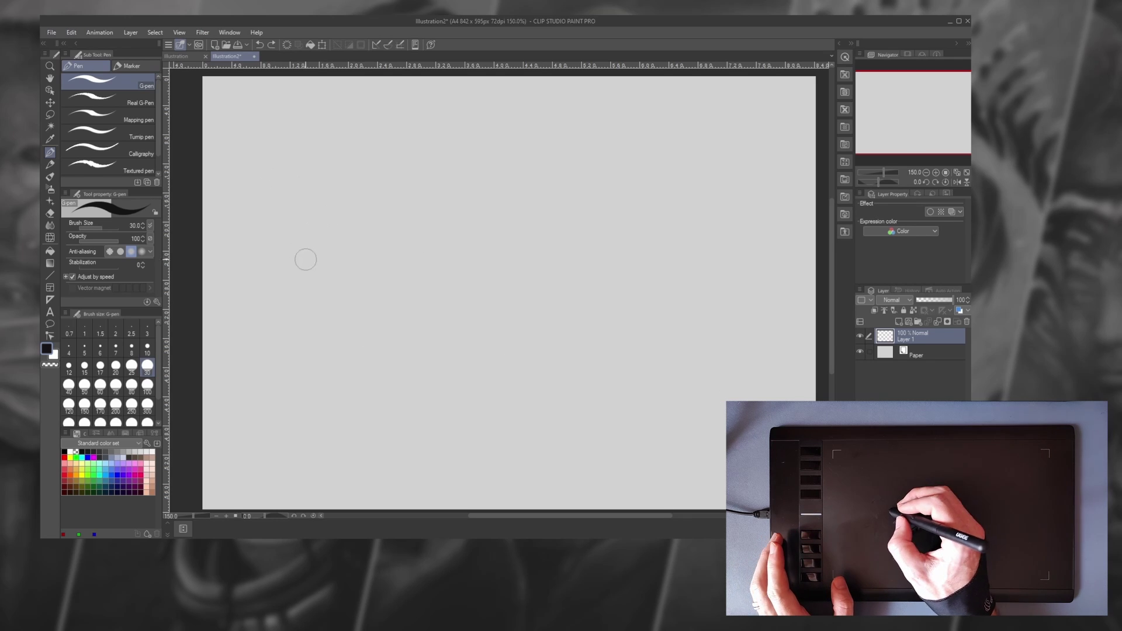
drag(325, 297, 442, 227)
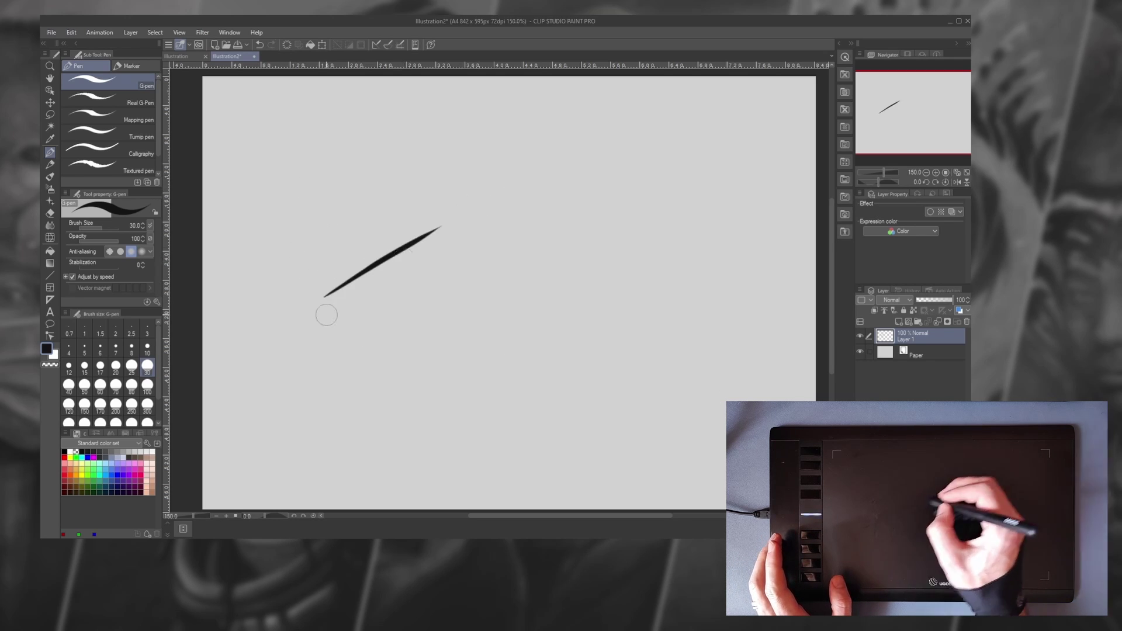
drag(320, 318, 439, 247)
mouse_move(326, 344)
mouse_down()
mouse_move(480, 252)
mouse_move(483, 266)
mouse_up()
mouse_move(400, 385)
mouse_down()
mouse_move(528, 310)
mouse_move(537, 321)
mouse_up()
drag(409, 410, 537, 338)
mouse_move(445, 414)
mouse_down()
mouse_move(564, 343)
mouse_move(589, 342)
mouse_up()
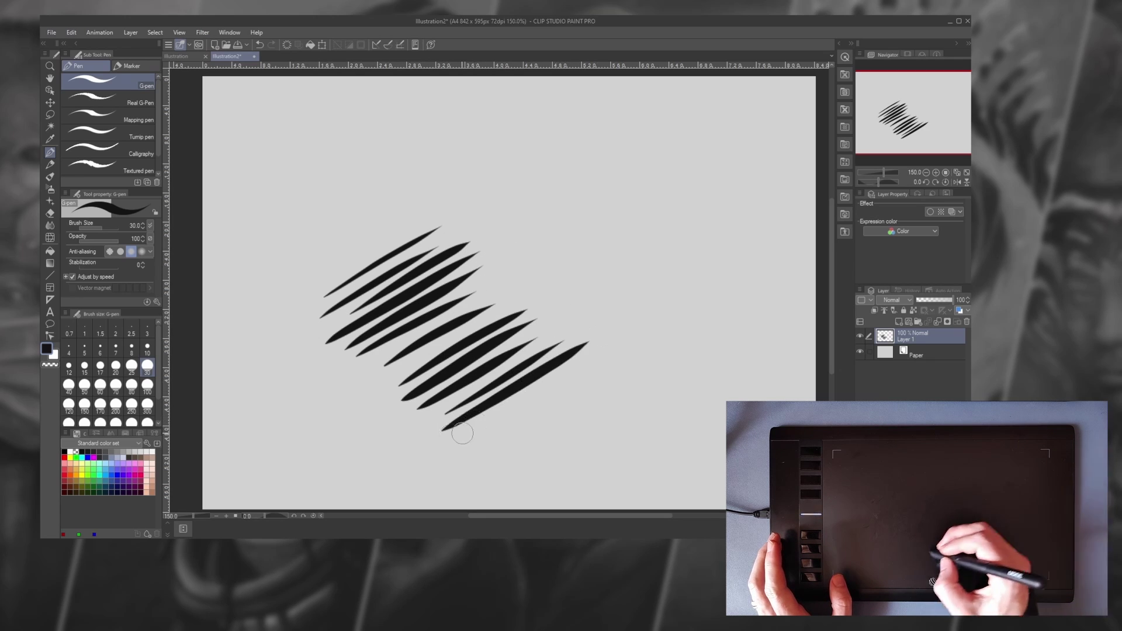
drag(465, 428, 582, 370)
drag(451, 455, 616, 368)
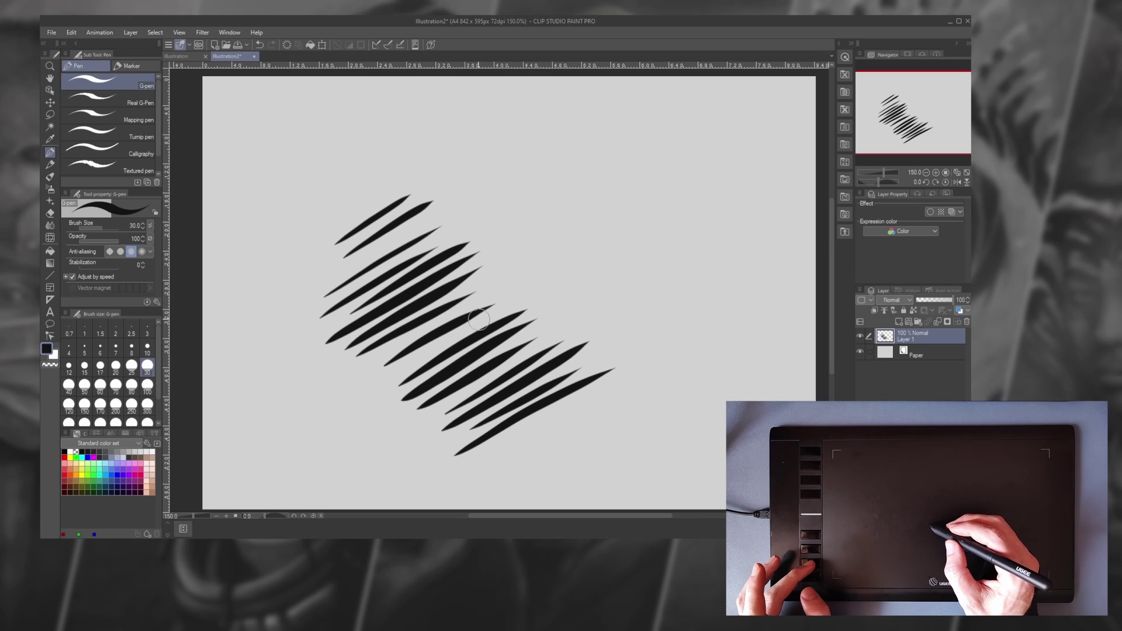
scroll(491, 319, up, 8)
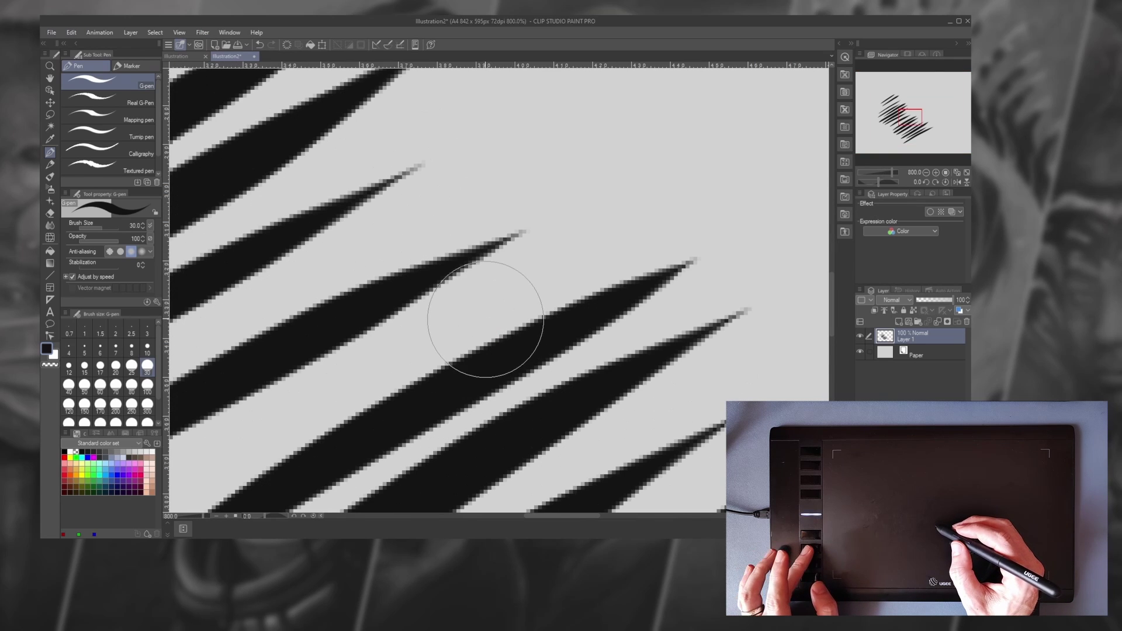
scroll(483, 320, down, 5)
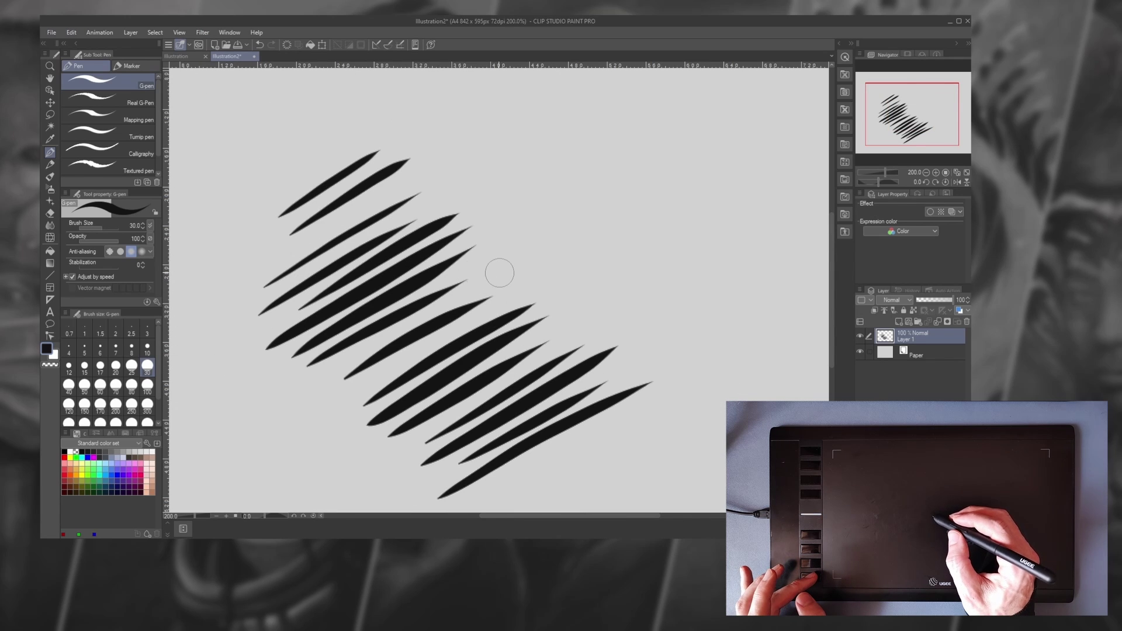
- Stamp nine G-pen ink dots of varying size above and right of the hatching
click(498, 137)
click(499, 171)
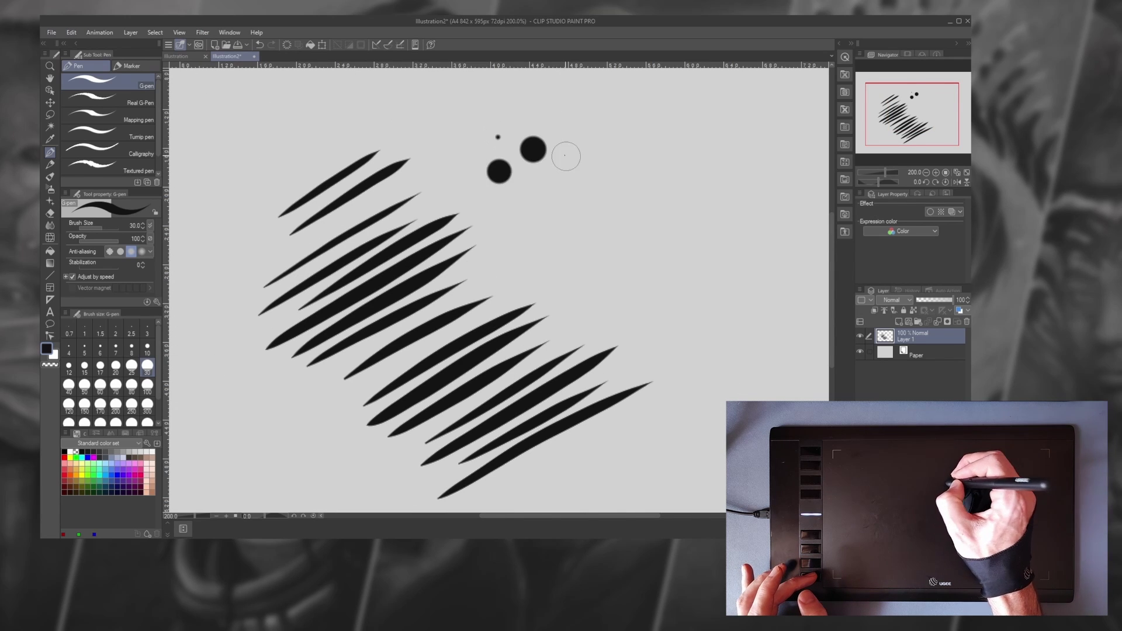
click(552, 186)
click(532, 205)
click(548, 220)
click(568, 213)
click(586, 200)
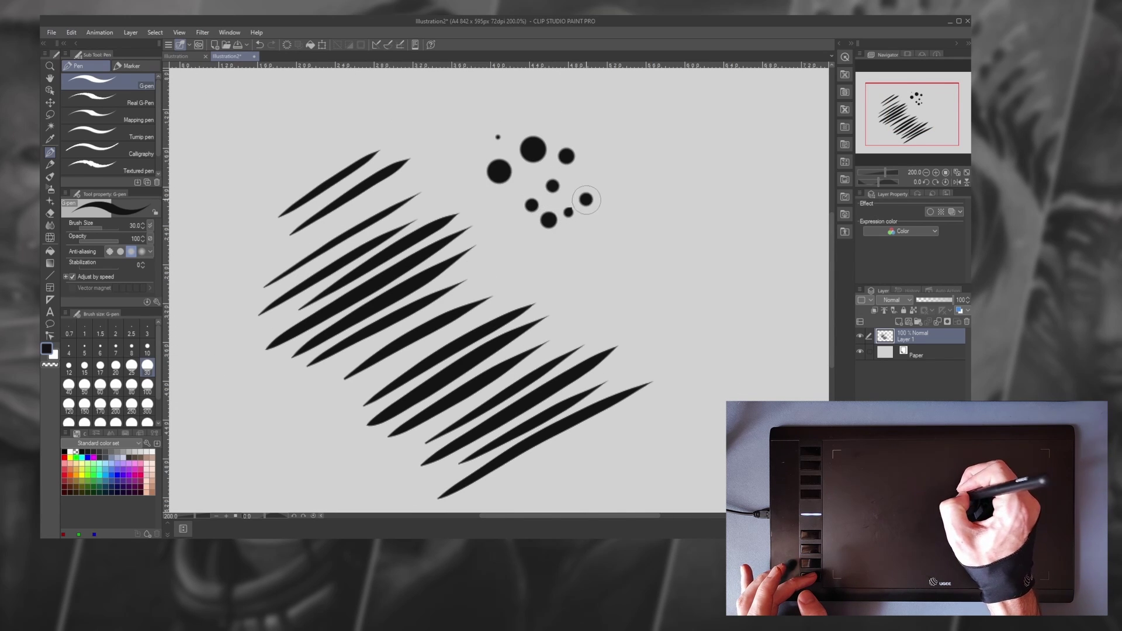
click(617, 244)
click(636, 238)
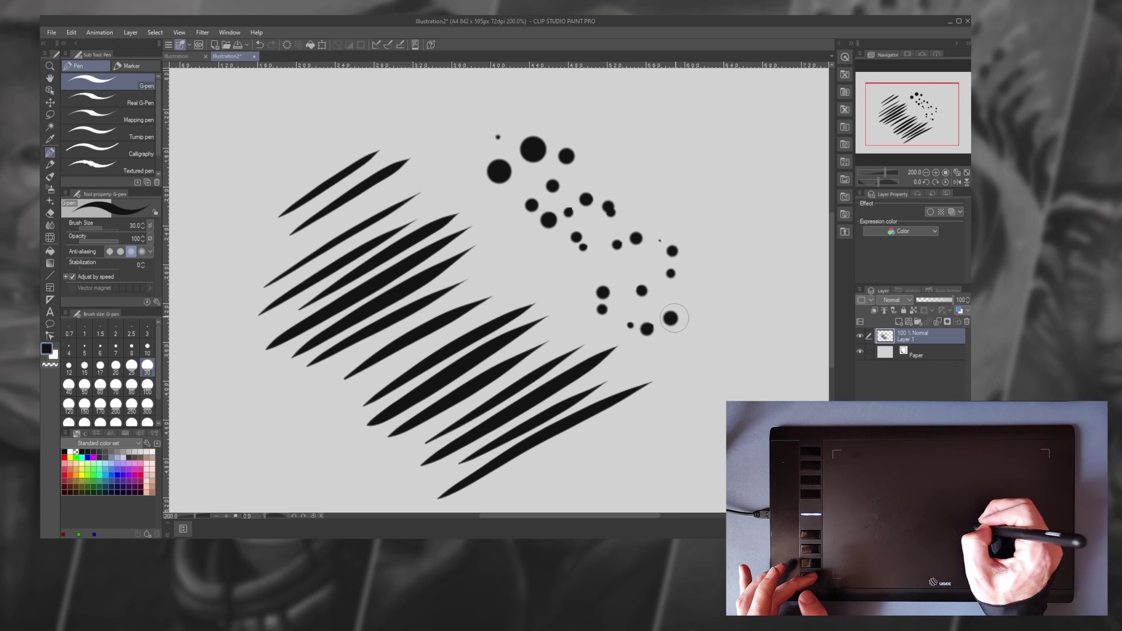
- Undo four extra dots and pan the canvas so the drawing shifts down-left
key(ctrl+z)
key(ctrl+z)
key(ctrl+z)
key(ctrl+z)
key(ctrl+z)
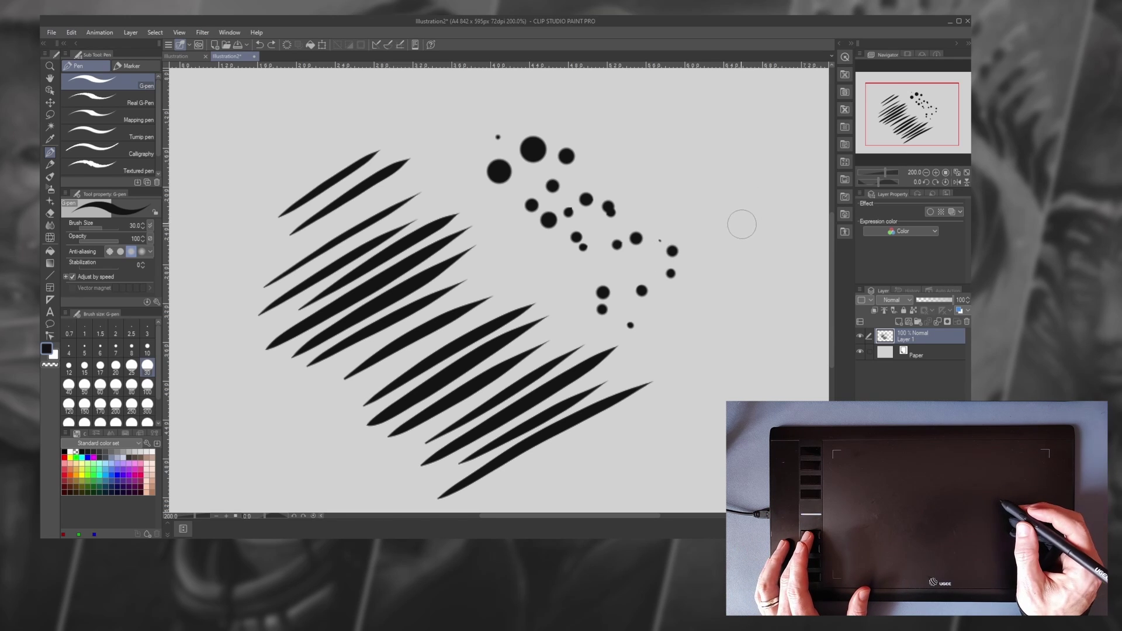
key(ctrl+z)
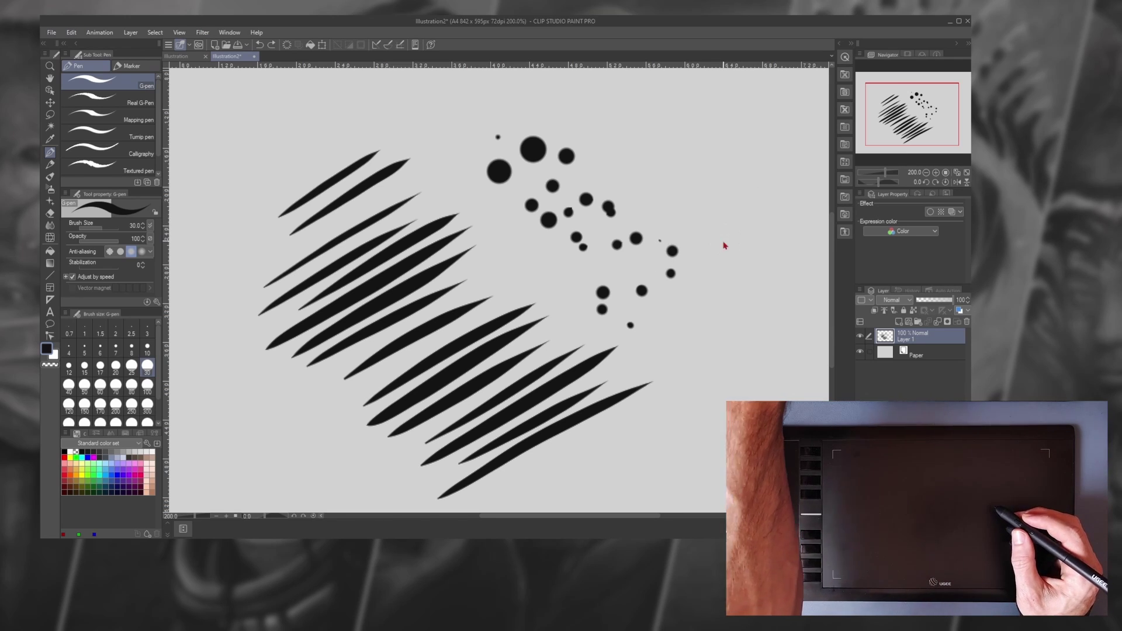
key(ctrl+z)
key(ctrl+z)
key(ctrl+z)
key(ctrl+z)
key(ctrl+z)
key(ctrl+z)
key(ctrl+z)
key(ctrl+z)
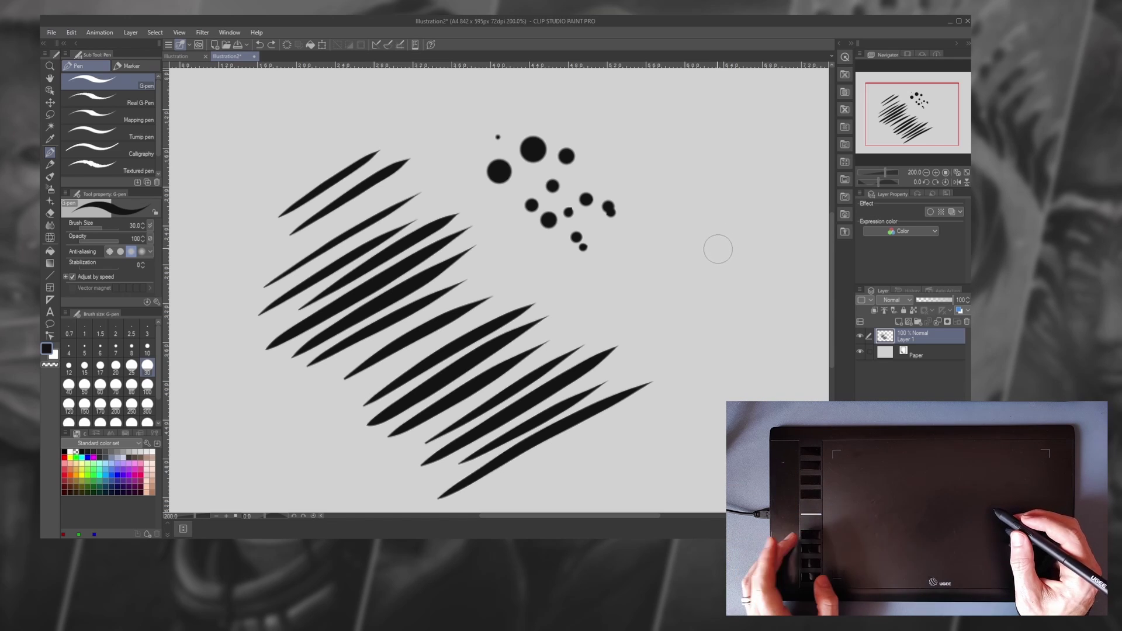
key(ctrl+z)
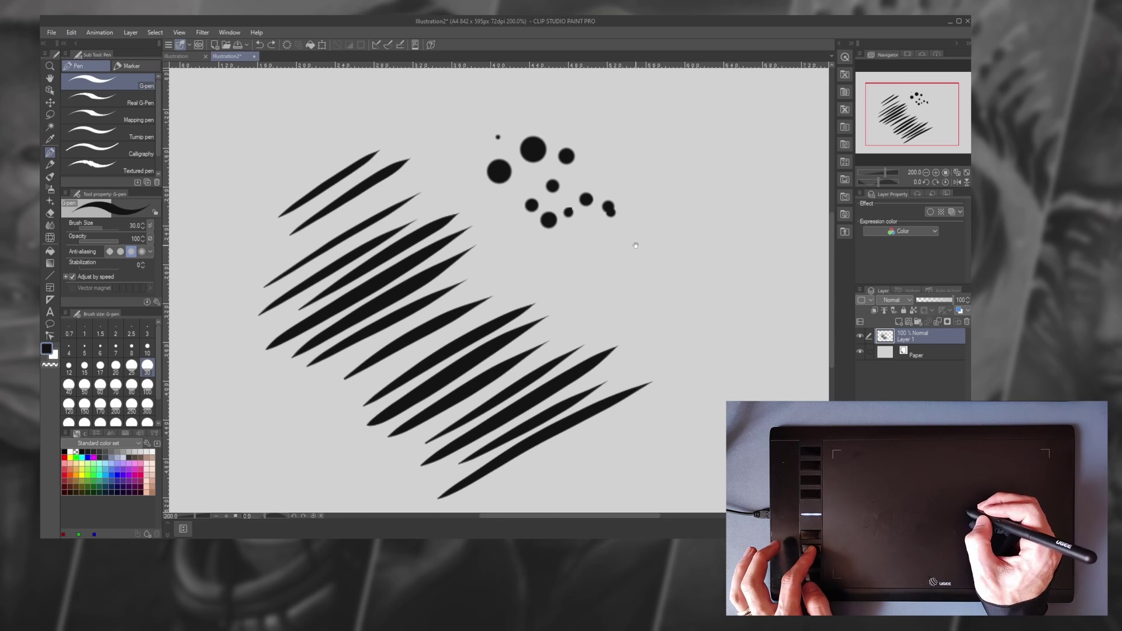
mouse_move(641, 243)
mouse_down()
mouse_move(581, 275)
mouse_move(578, 303)
mouse_move(673, 343)
mouse_move(606, 316)
mouse_move(672, 315)
mouse_move(612, 321)
mouse_move(663, 270)
mouse_up()
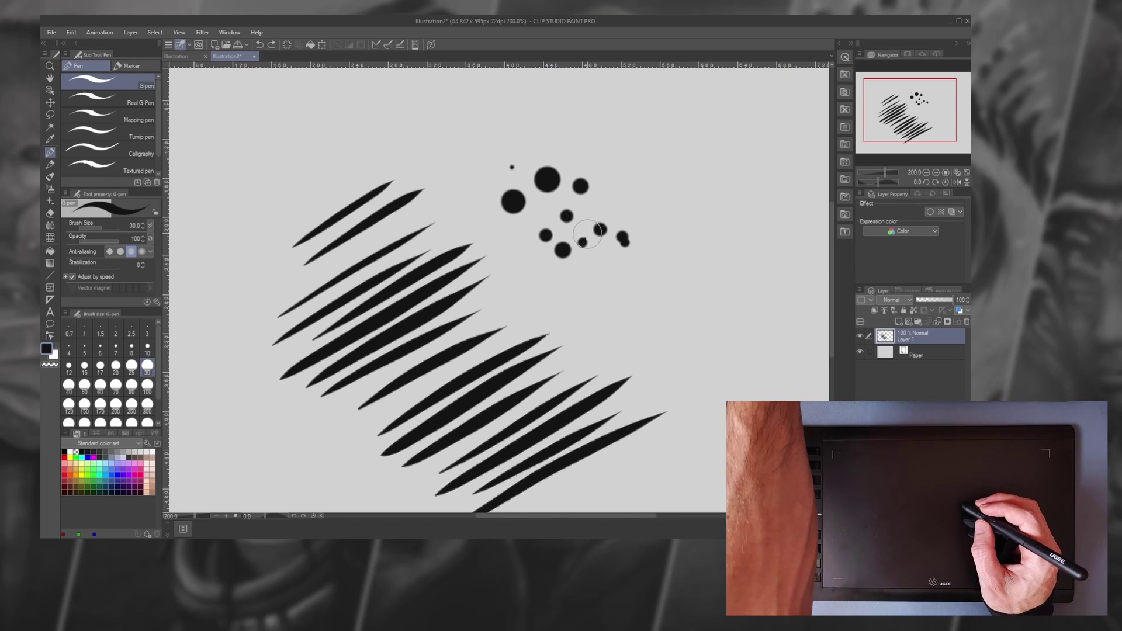
- Scrub out the hatching and dots with the Kneaded eraser, then return to the G-pen
key(e)
mouse_move(576, 195)
mouse_down()
mouse_move(430, 237)
mouse_move(500, 331)
mouse_move(575, 384)
mouse_move(587, 339)
mouse_up()
key(p)
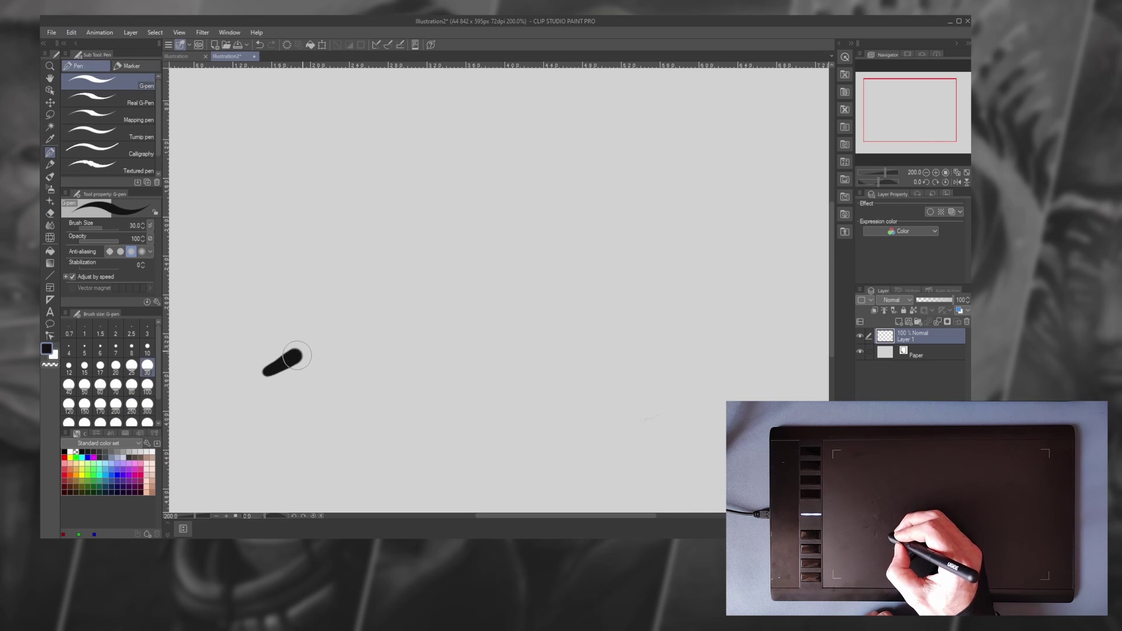
- Draw three parallel up-right freehand strokes, then delete them from the layer
drag(413, 276, 554, 165)
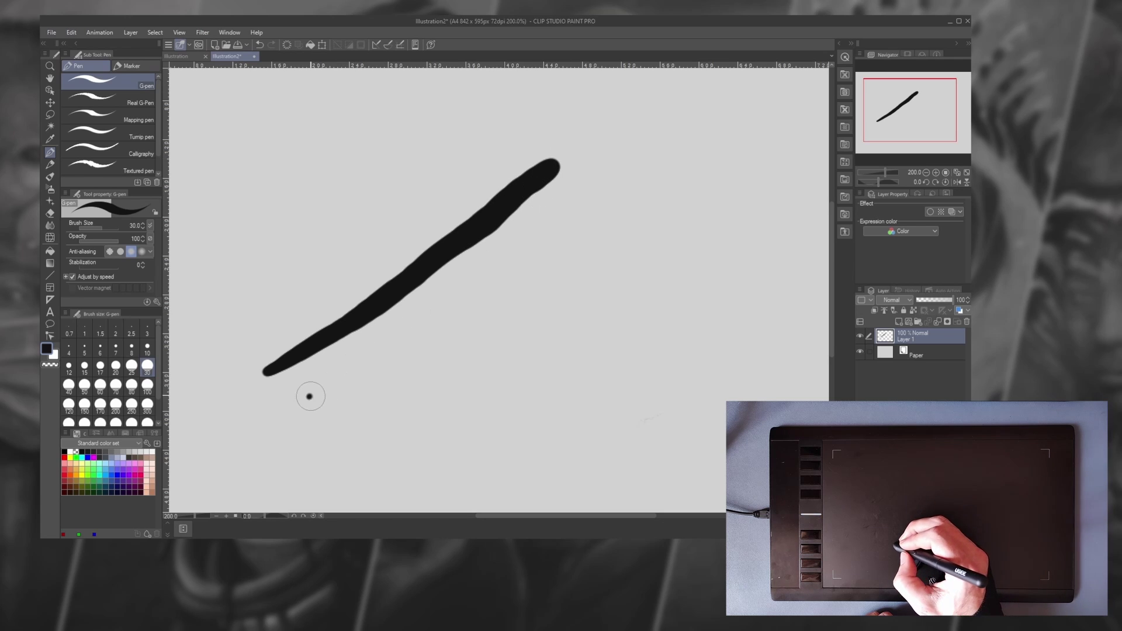
drag(312, 395, 373, 347)
drag(478, 270, 589, 183)
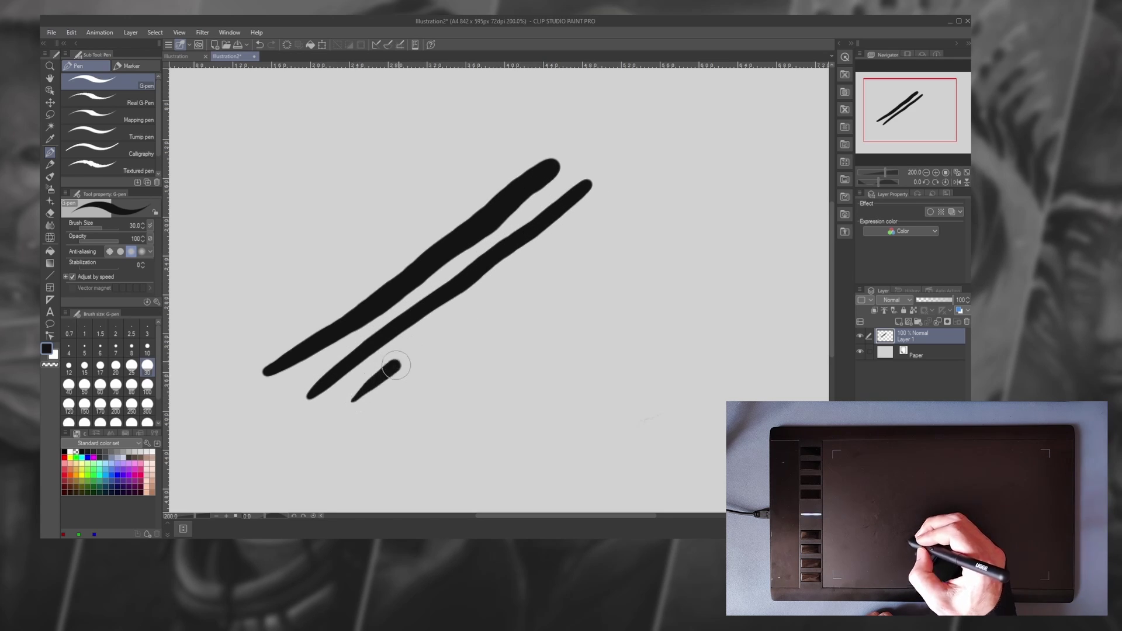
drag(401, 362, 605, 208)
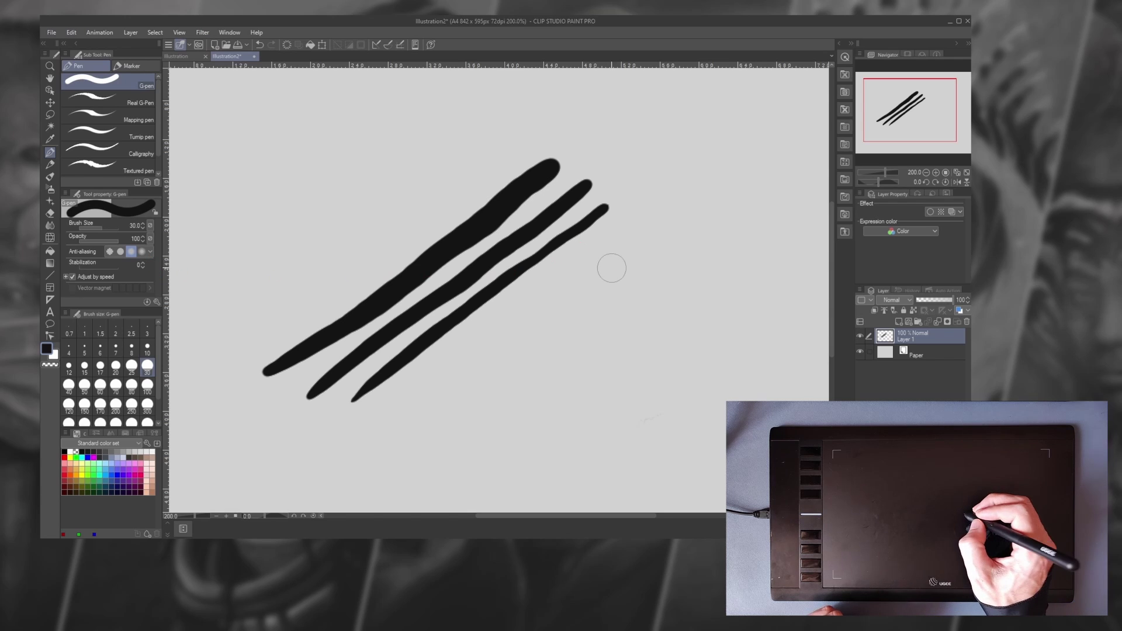
key(Delete)
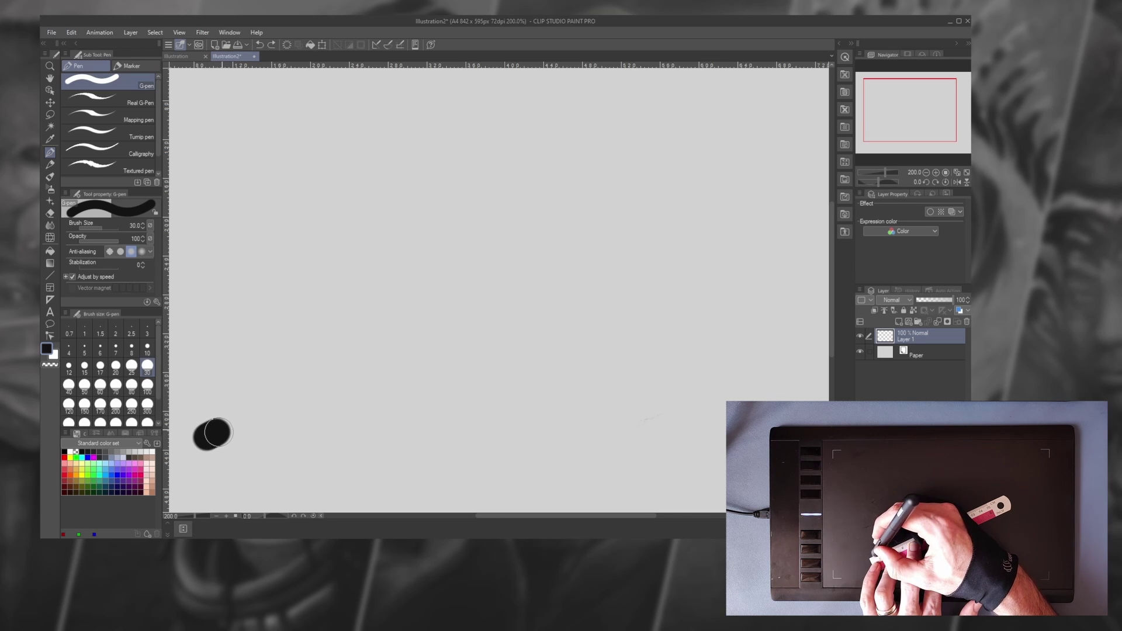
- Draw a straight diagonal ruler line across the canvas and zoom to check it
drag(254, 415, 660, 237)
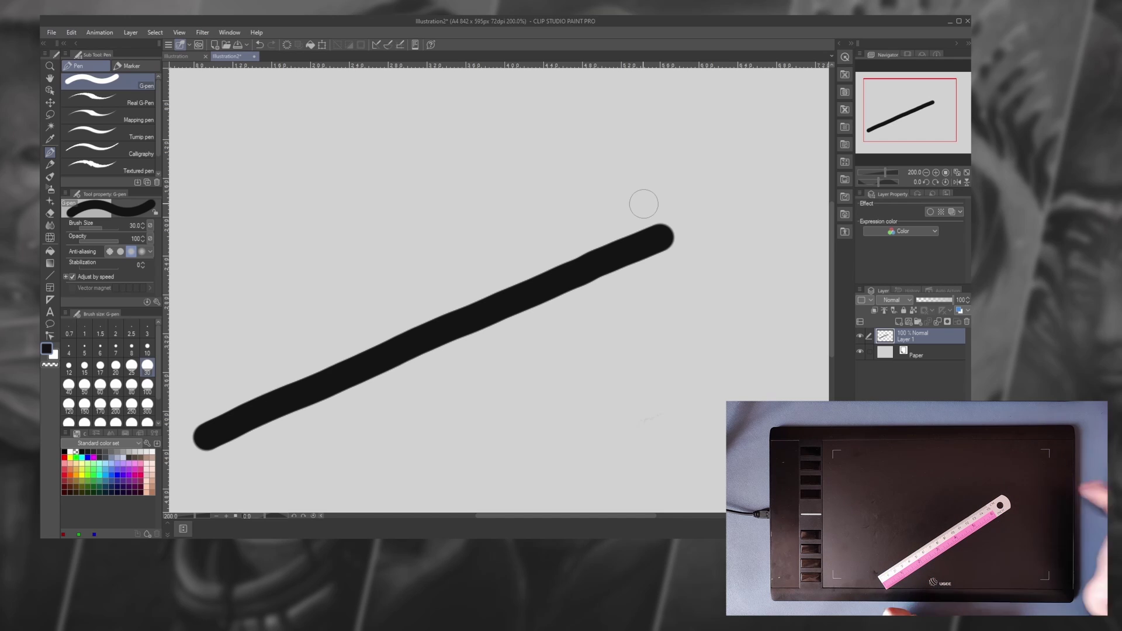
scroll(435, 262, down, 3)
scroll(438, 299, up, 2)
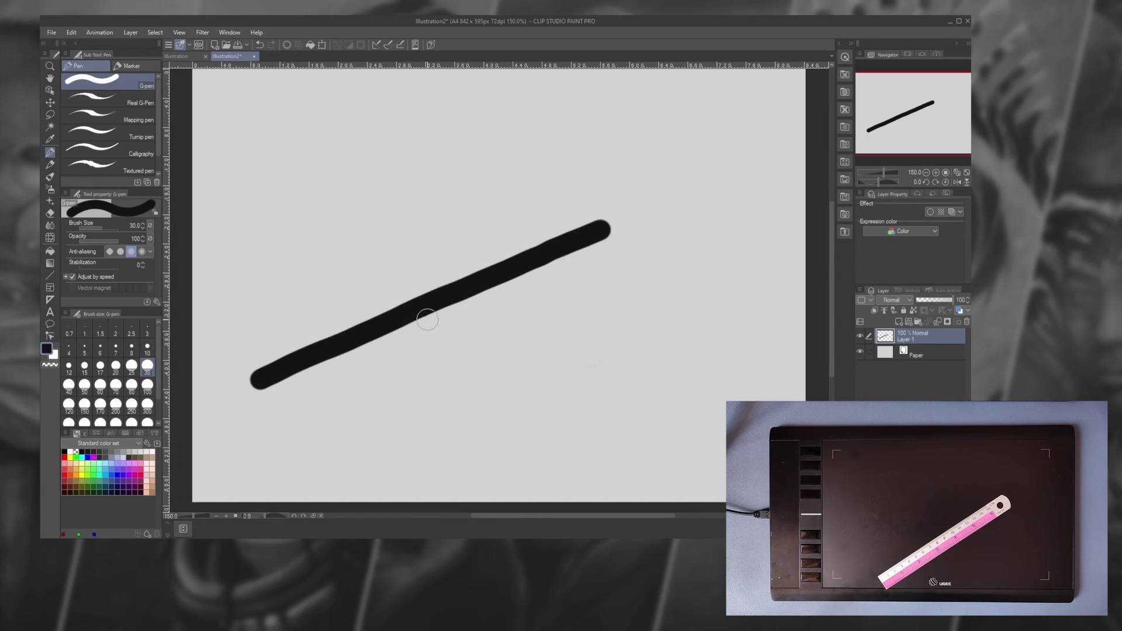
scroll(431, 318, up, 2)
scroll(435, 318, up, 1)
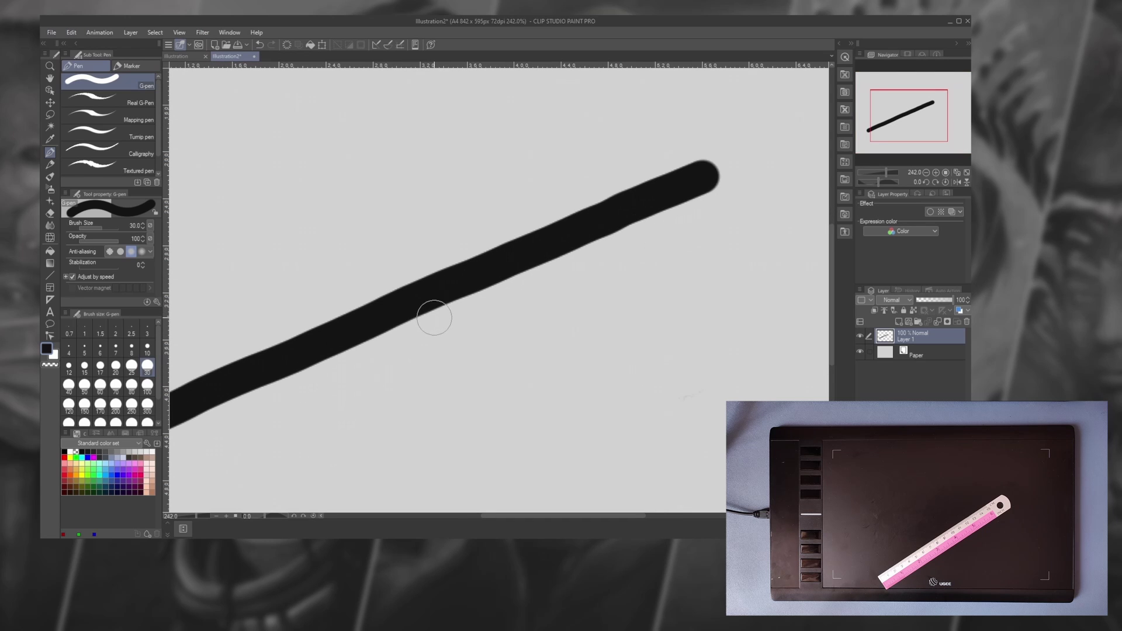
scroll(489, 311, down, 5)
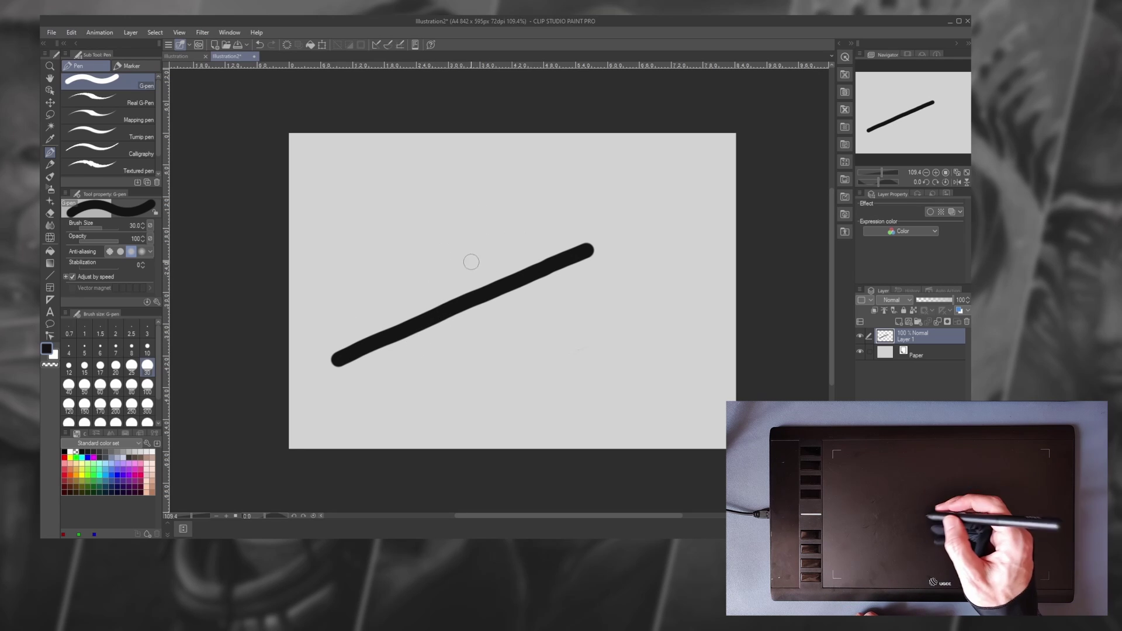
- Add three more parallel straight lines below, plus curved strokes at upper left and right
drag(383, 379, 586, 286)
drag(417, 396, 586, 318)
drag(449, 410, 547, 365)
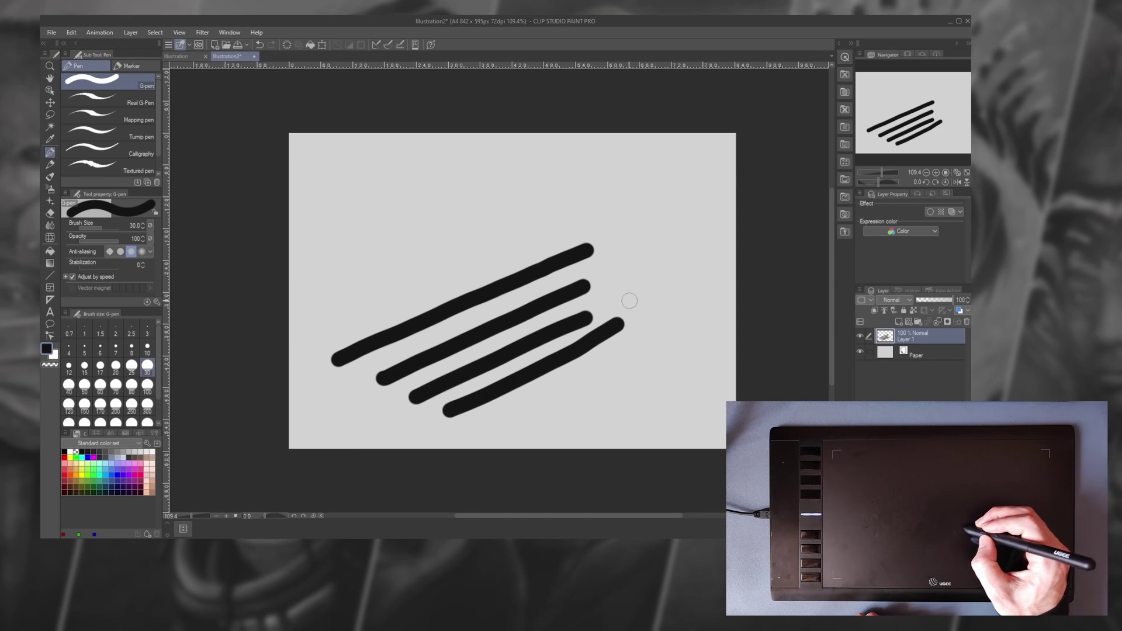
mouse_move(326, 184)
mouse_down()
mouse_move(364, 177)
mouse_move(355, 238)
mouse_move(408, 182)
mouse_move(484, 205)
mouse_move(547, 174)
mouse_move(591, 191)
mouse_move(632, 163)
mouse_move(637, 243)
mouse_up()
mouse_move(687, 179)
mouse_down()
mouse_move(654, 279)
mouse_move(659, 369)
mouse_up()
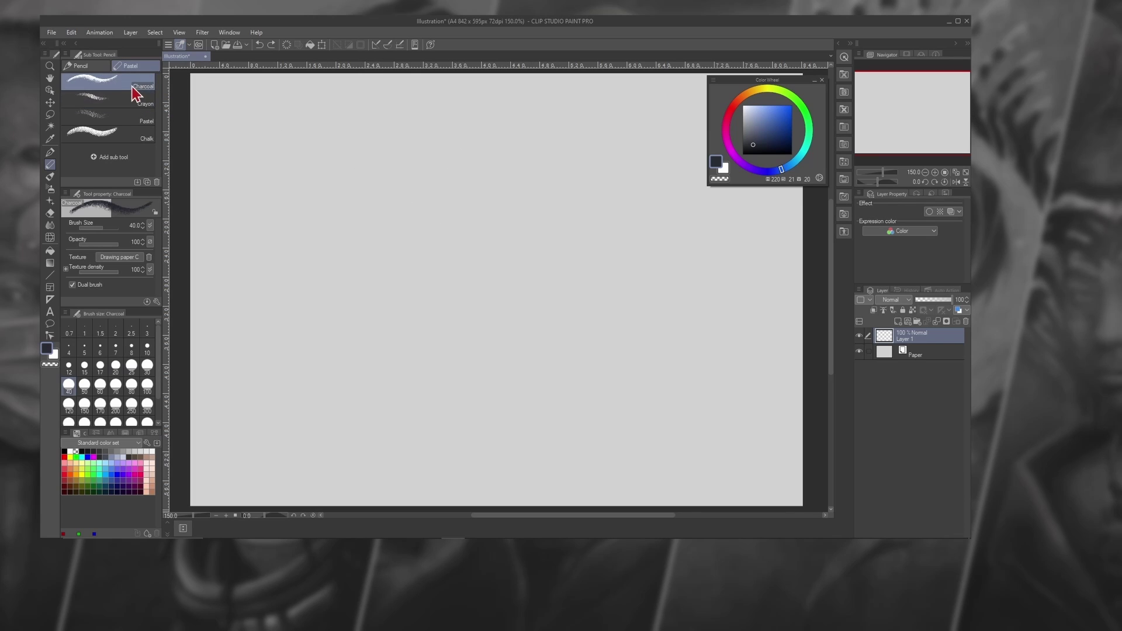
- With the Charcoal brush, draw a long grainy stroke across the top, hooking back down-left
click(323, 187)
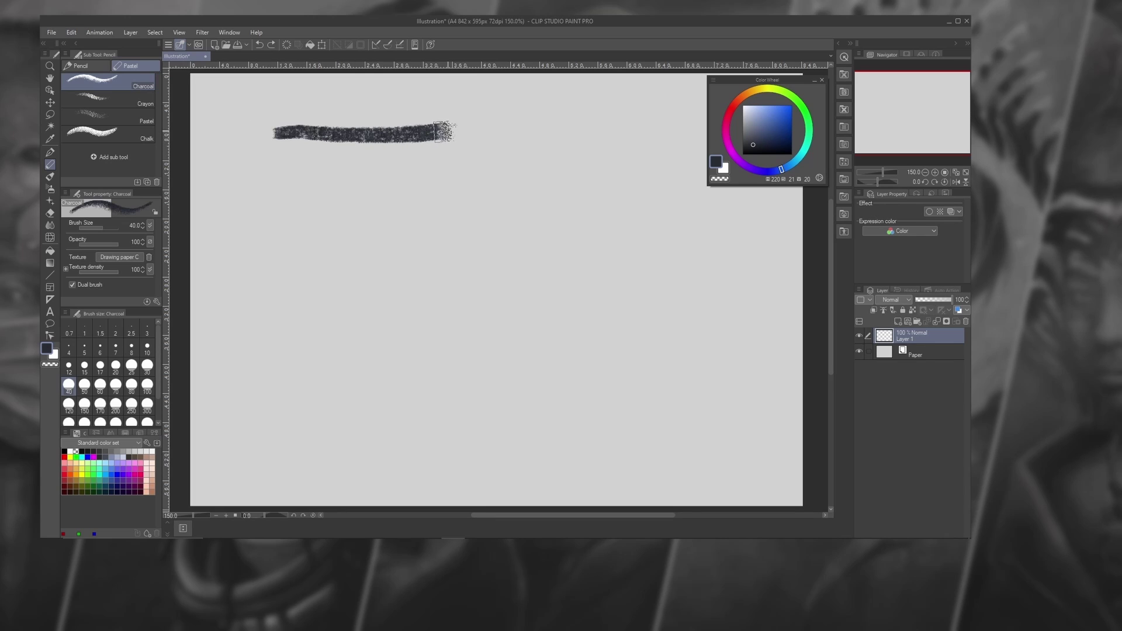
drag(445, 132, 605, 131)
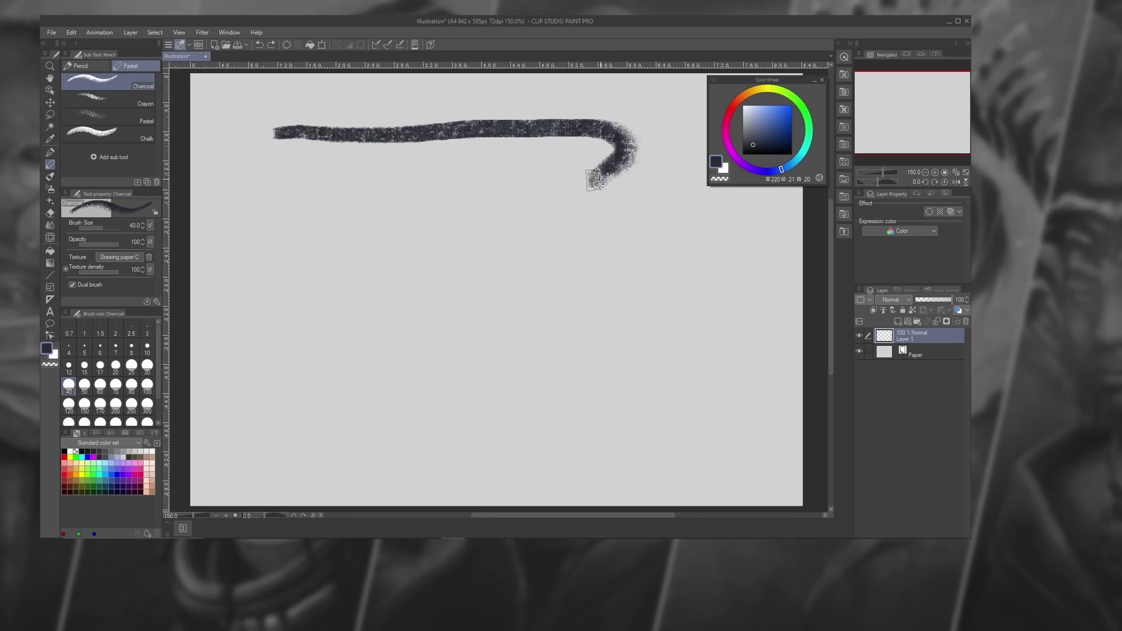
mouse_move(551, 200)
mouse_down()
mouse_move(444, 246)
mouse_move(430, 260)
mouse_move(447, 291)
mouse_move(511, 333)
mouse_move(556, 339)
mouse_move(619, 302)
mouse_move(634, 254)
mouse_move(675, 246)
mouse_move(692, 263)
mouse_move(689, 292)
mouse_move(640, 329)
mouse_move(638, 355)
mouse_move(687, 346)
mouse_move(703, 361)
mouse_move(682, 390)
mouse_move(533, 434)
mouse_move(421, 430)
mouse_move(379, 411)
mouse_move(310, 326)
mouse_move(290, 186)
mouse_up()
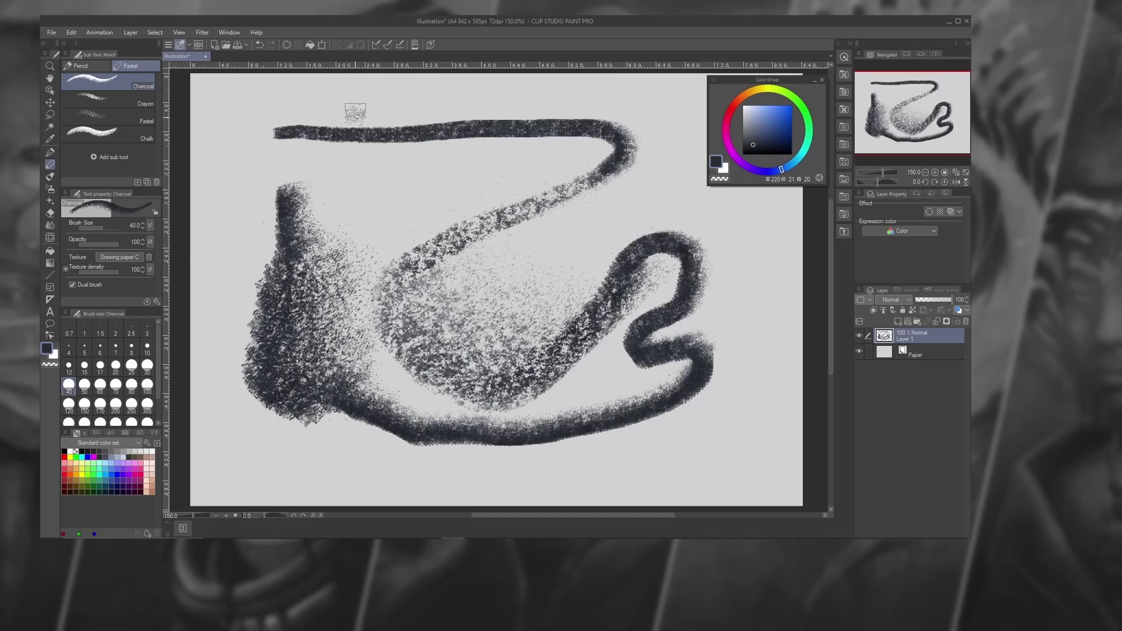